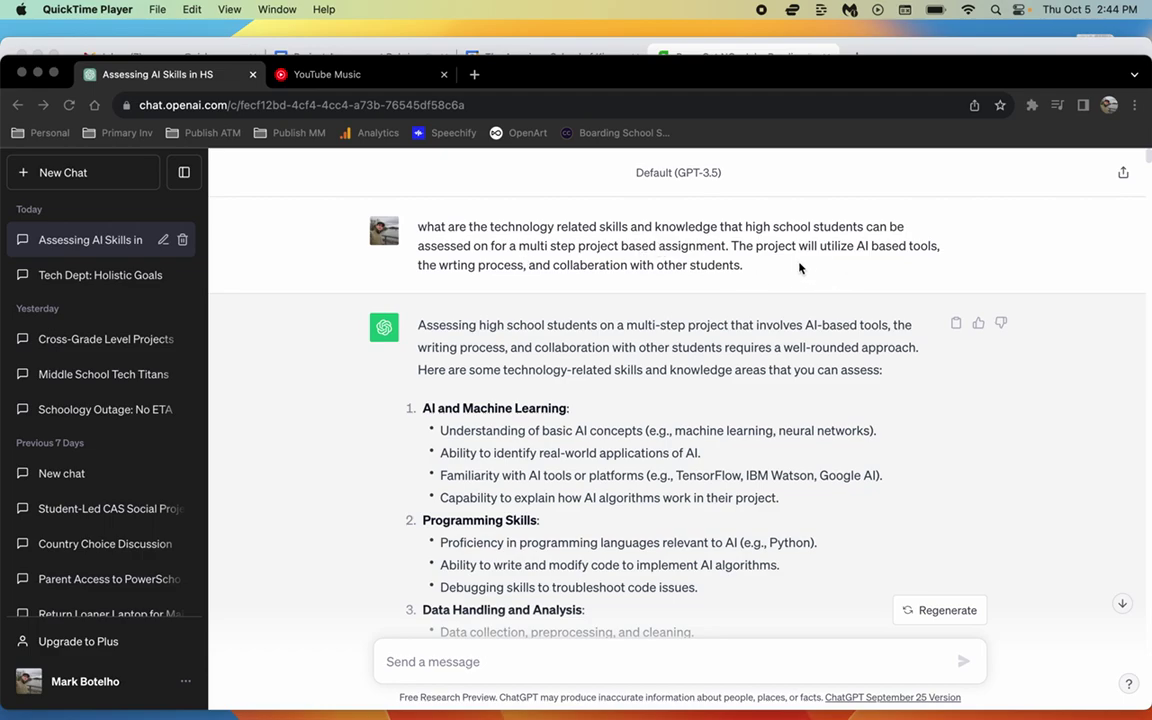
- Review the response listing technology skills and knowledge areas for assessing the students' AI project, from AI and Machine Learning to Technical Tools and Resources
scroll(695, 228, down, 5)
scroll(695, 228, up, 5)
scroll(697, 528, down, 3)
scroll(692, 407, down, 5)
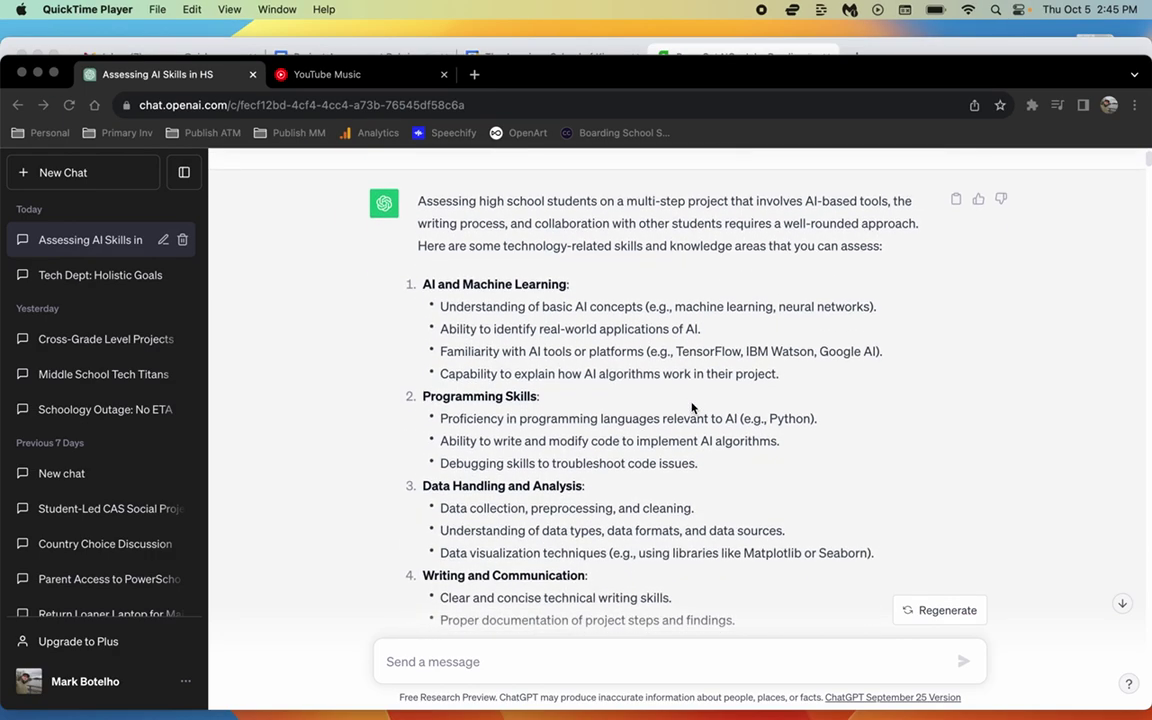
scroll(692, 407, down, 10)
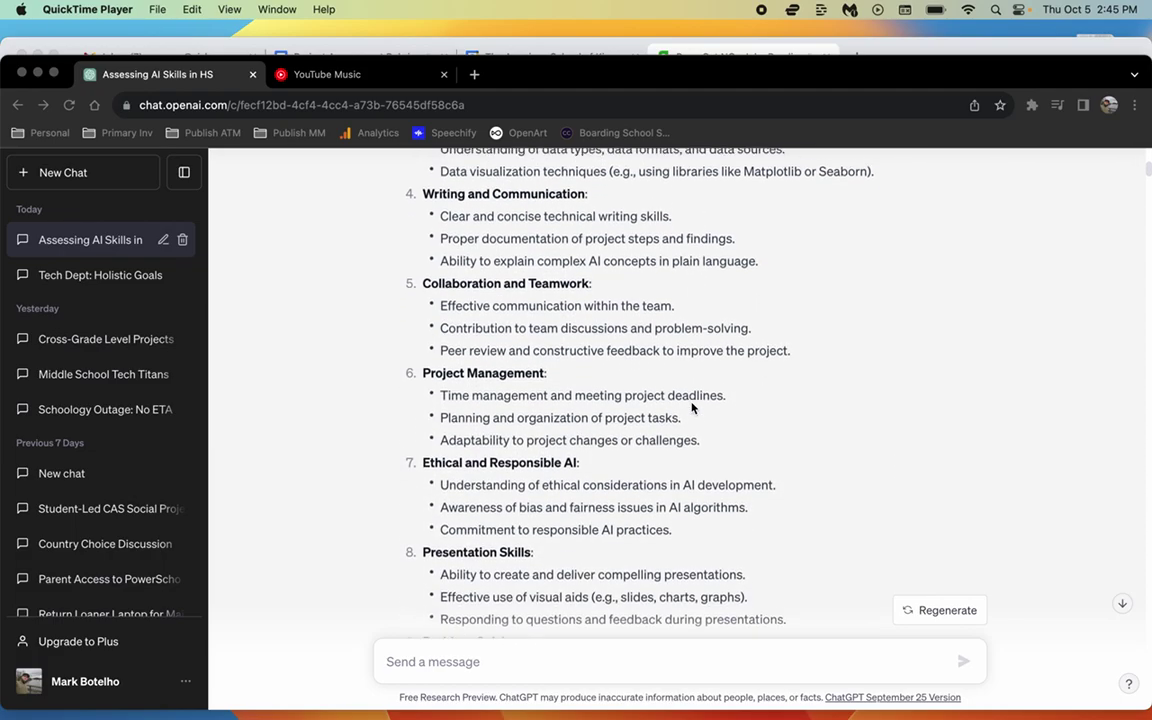
scroll(692, 407, up, 1)
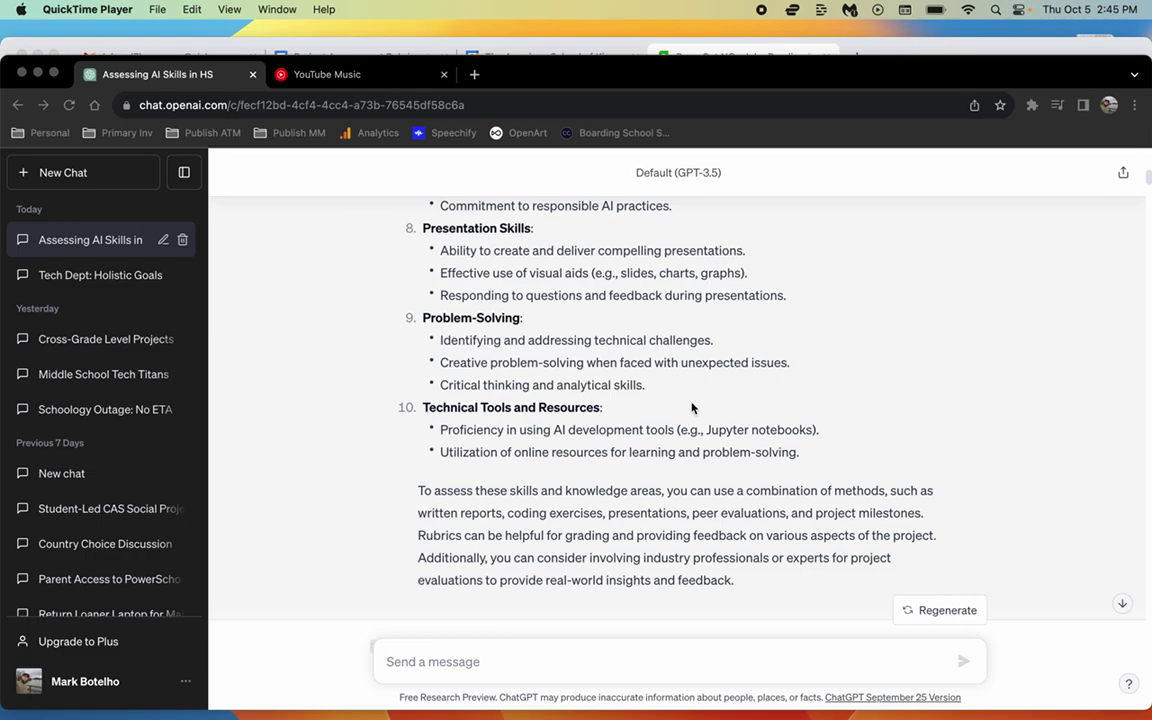
scroll(692, 407, up, 12)
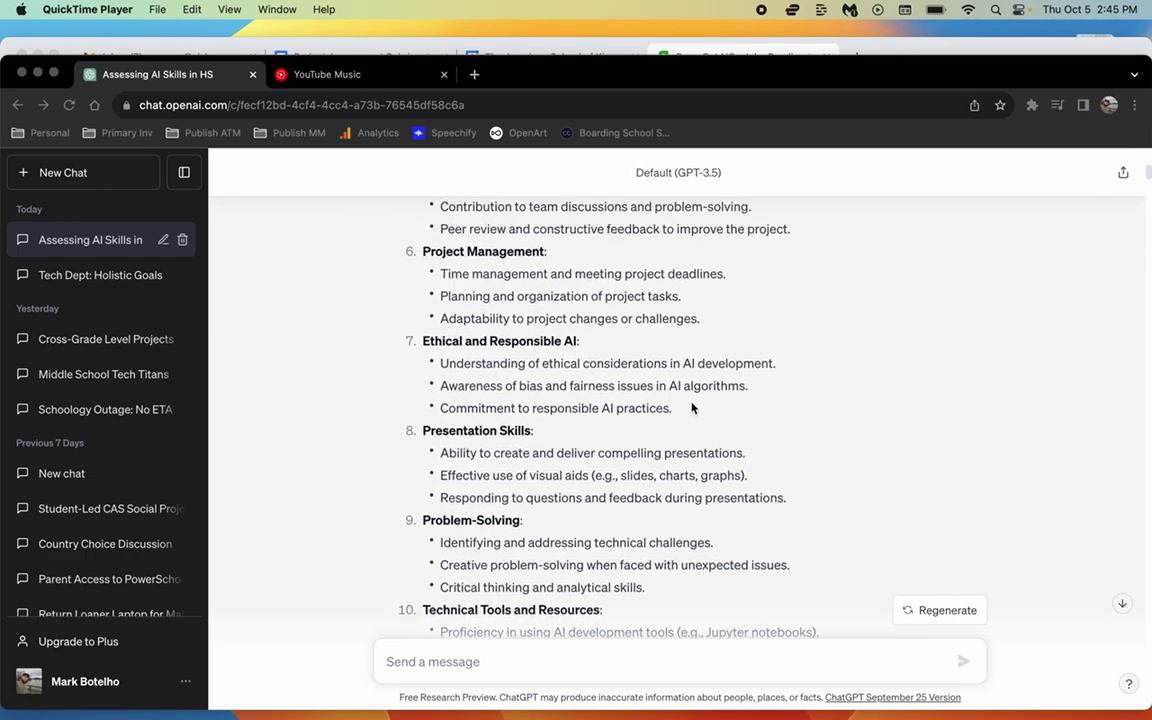
scroll(692, 407, up, 3)
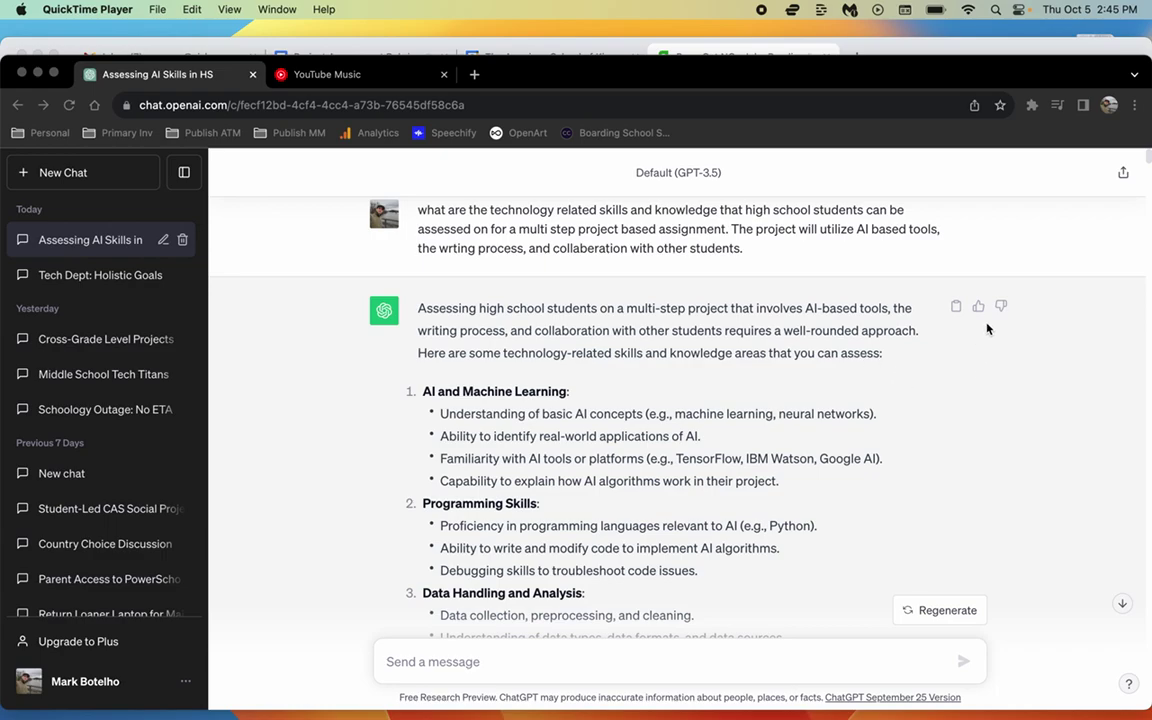
scroll(1006, 306, down, 5)
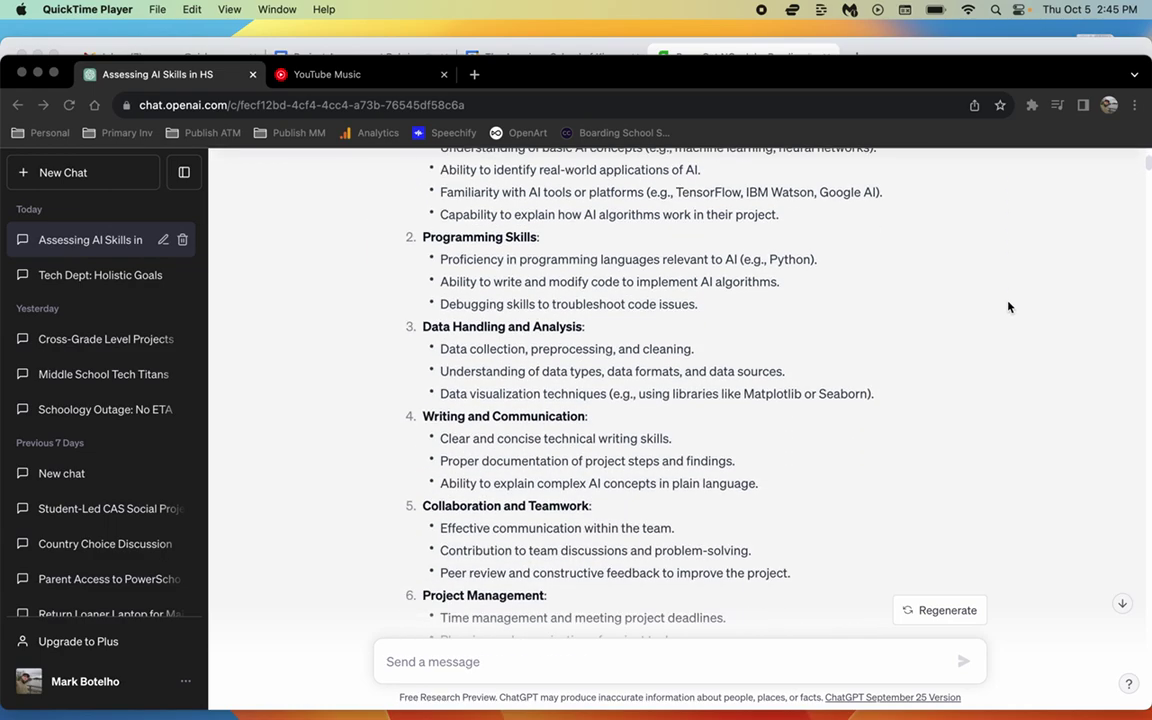
scroll(1008, 306, up, 5)
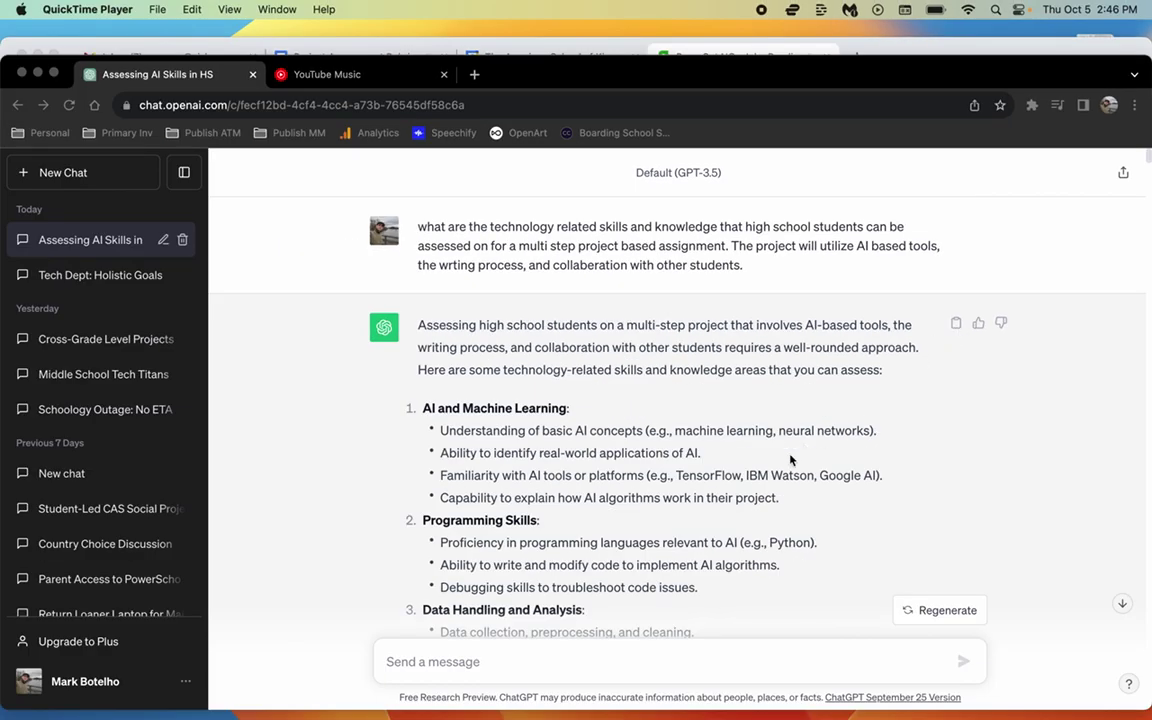
scroll(789, 459, down, 1)
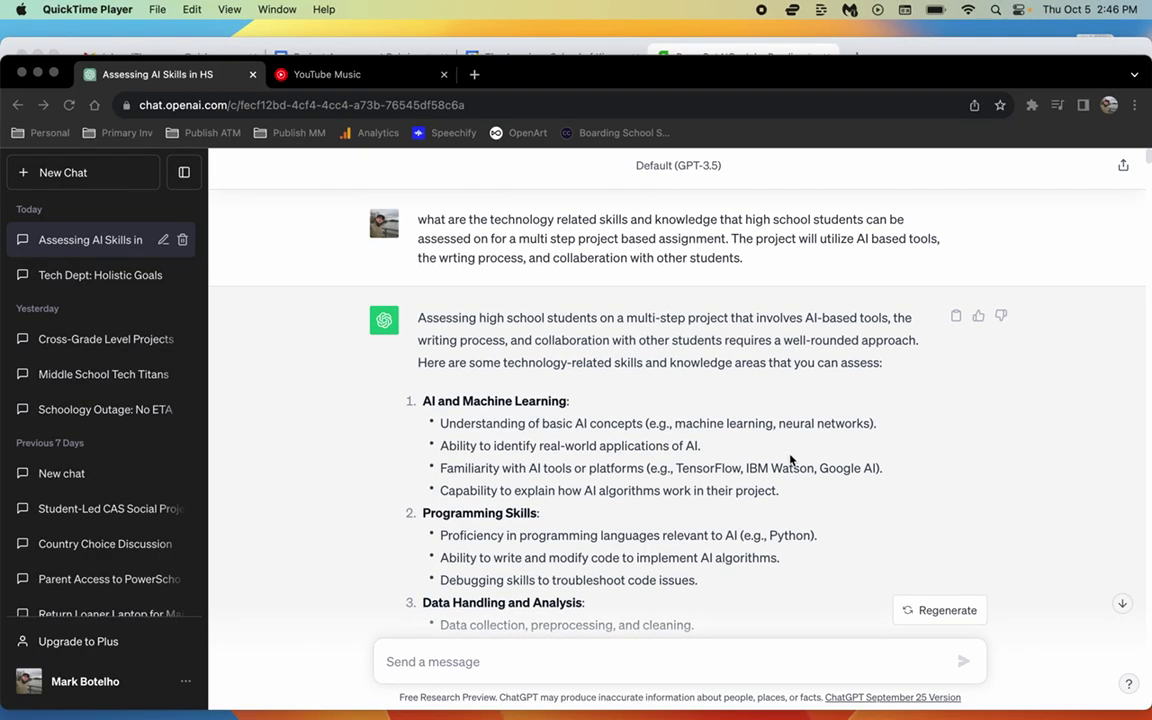
scroll(789, 459, down, 10)
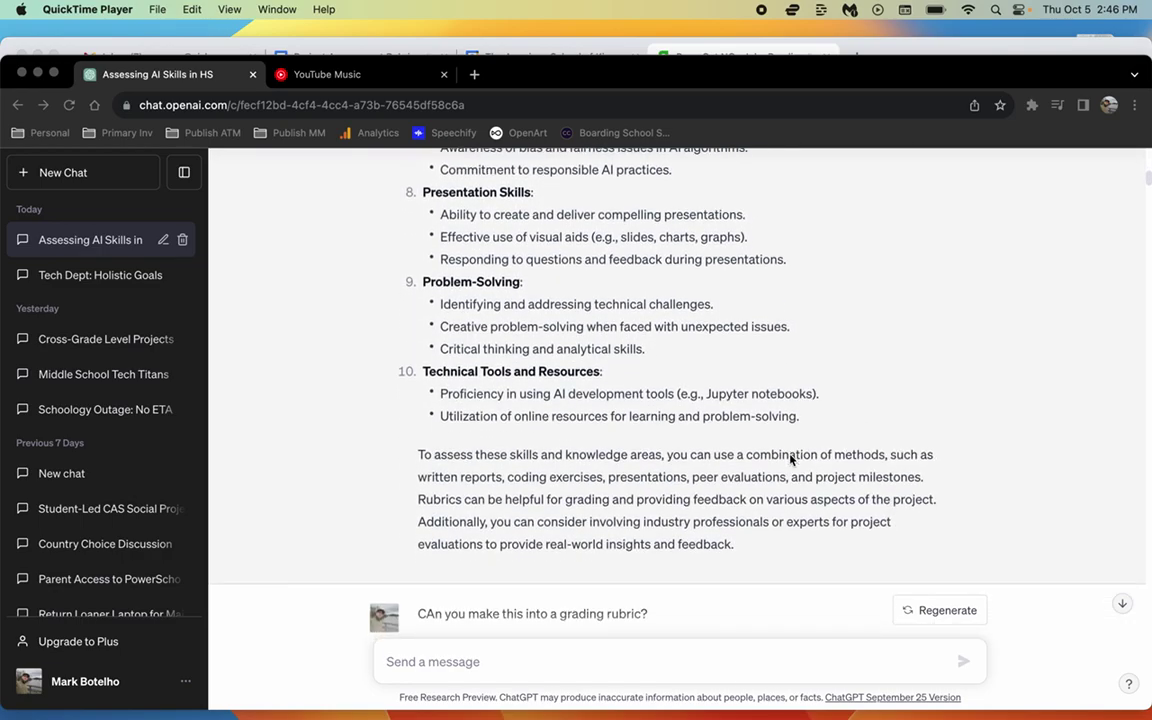
scroll(789, 459, down, 1)
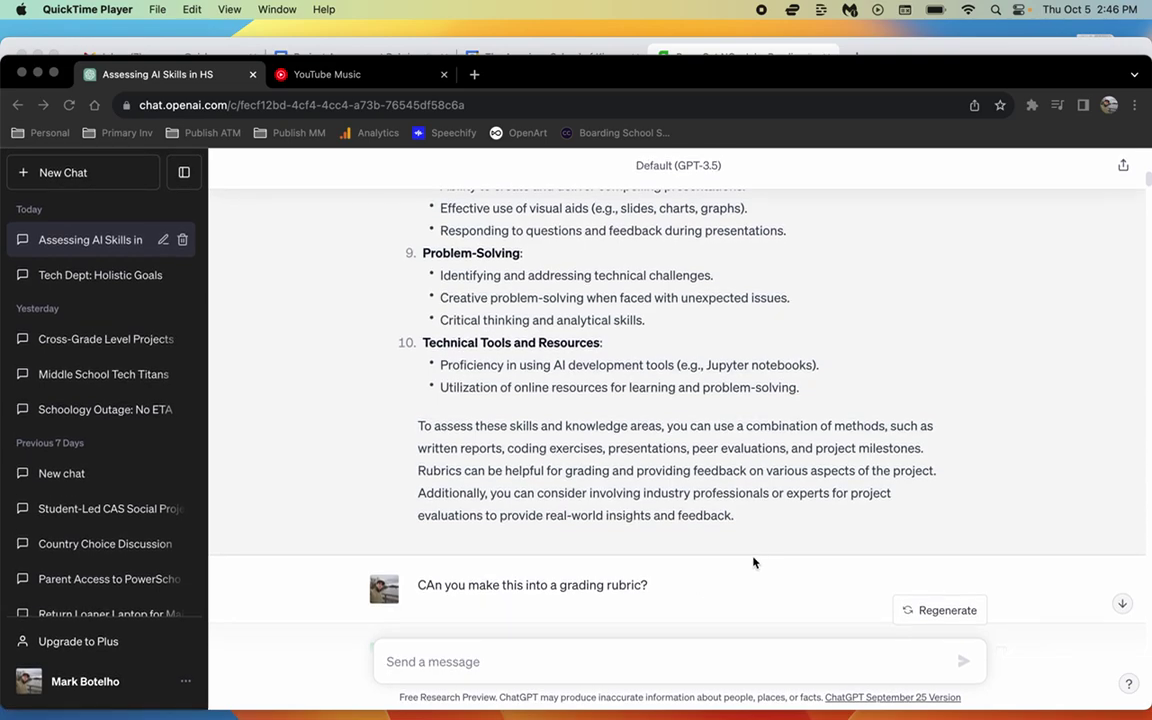
- Examine the grading rubric generated from the skills list, including its 5-to-1 rating columns, overall score and comments section
scroll(754, 558, down, 8)
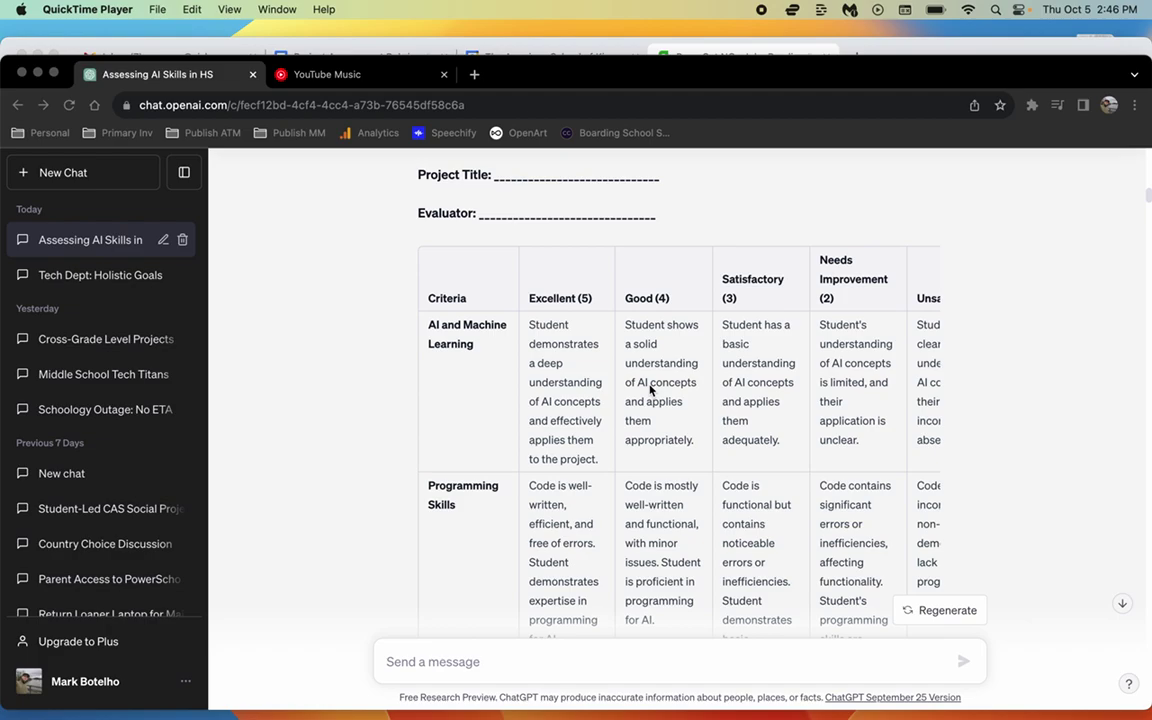
scroll(650, 390, down, 8)
scroll(650, 390, down, 9)
scroll(650, 390, down, 12)
scroll(650, 390, down, 9)
scroll(650, 390, down, 5)
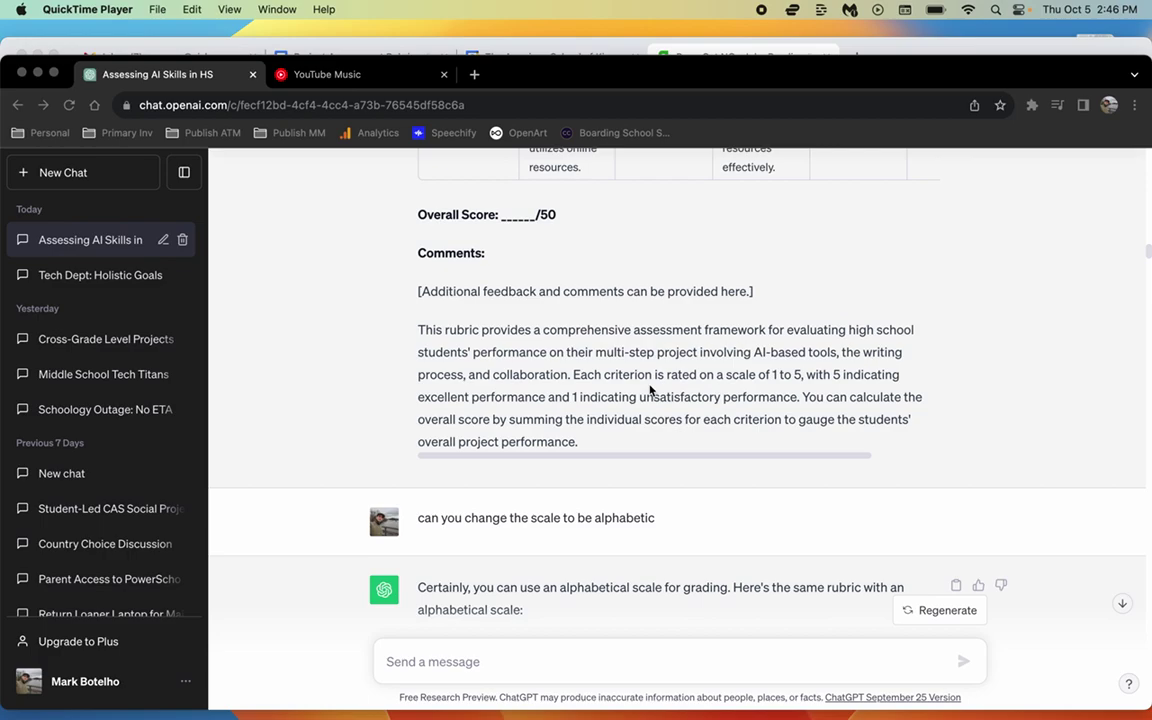
scroll(650, 390, up, 1)
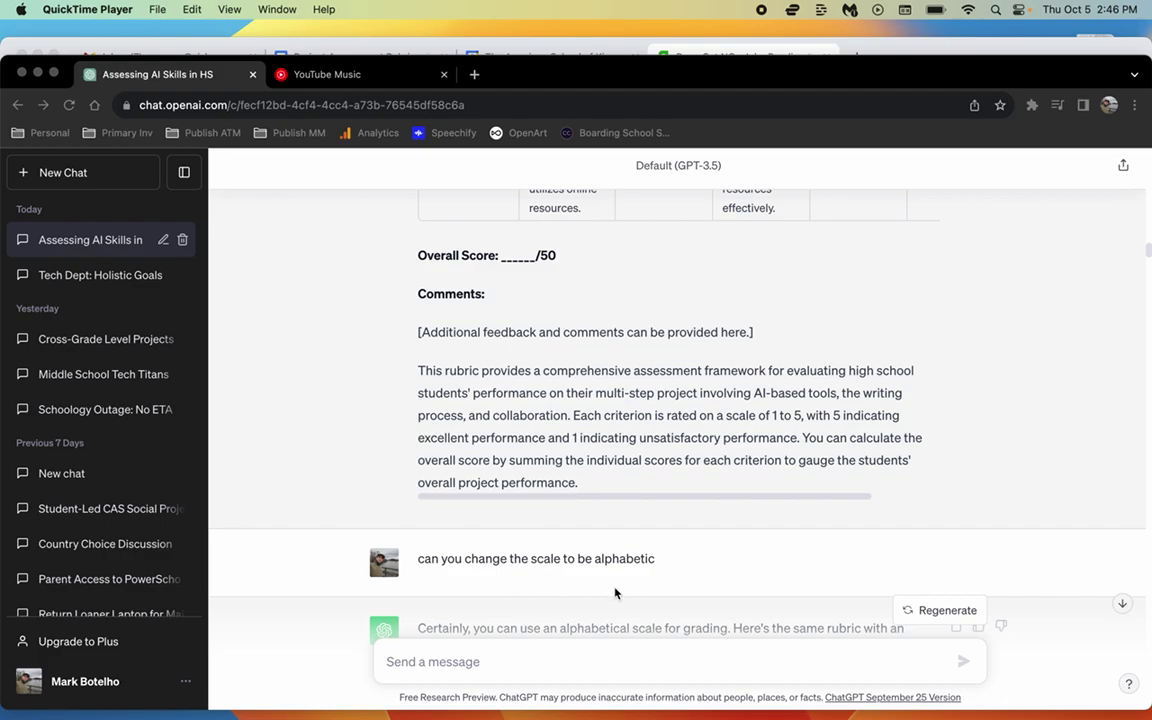
- Examine the rubric version that uses the alphabetical grading scale, and return to the prompt that requested it
scroll(615, 593, down, 5)
scroll(615, 593, down, 4)
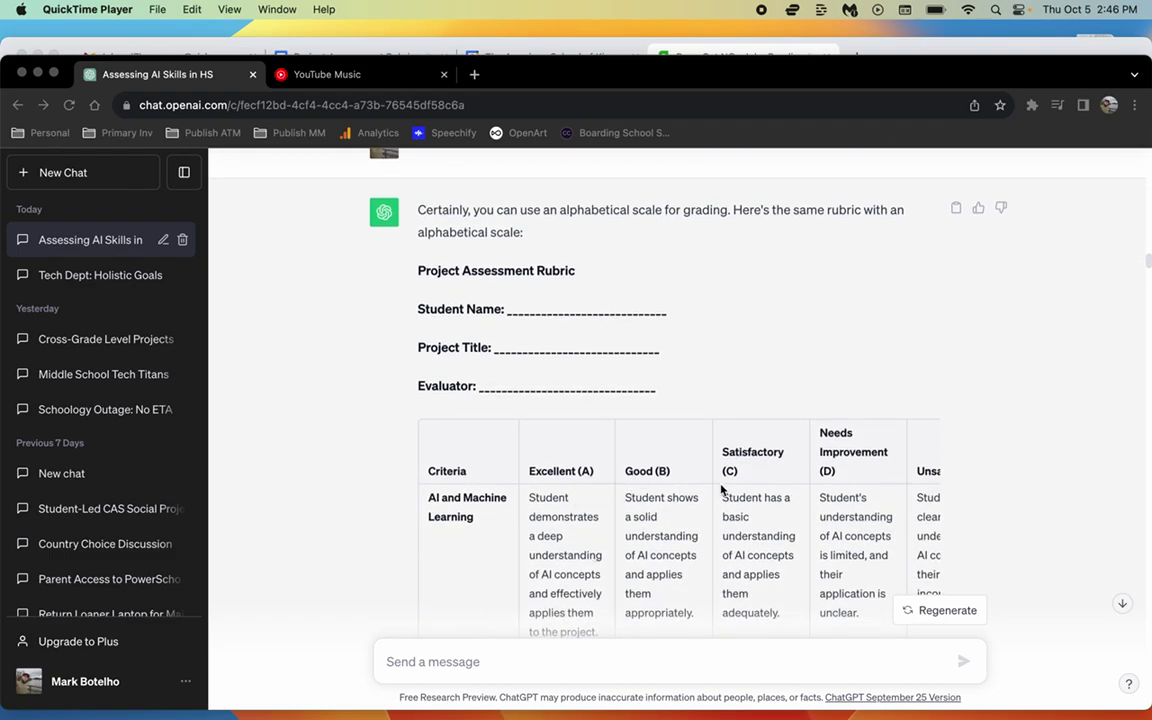
scroll(721, 488, down, 12)
scroll(721, 488, down, 20)
scroll(721, 488, down, 6)
scroll(721, 488, up, 14)
scroll(721, 488, up, 20)
scroll(721, 488, up, 3)
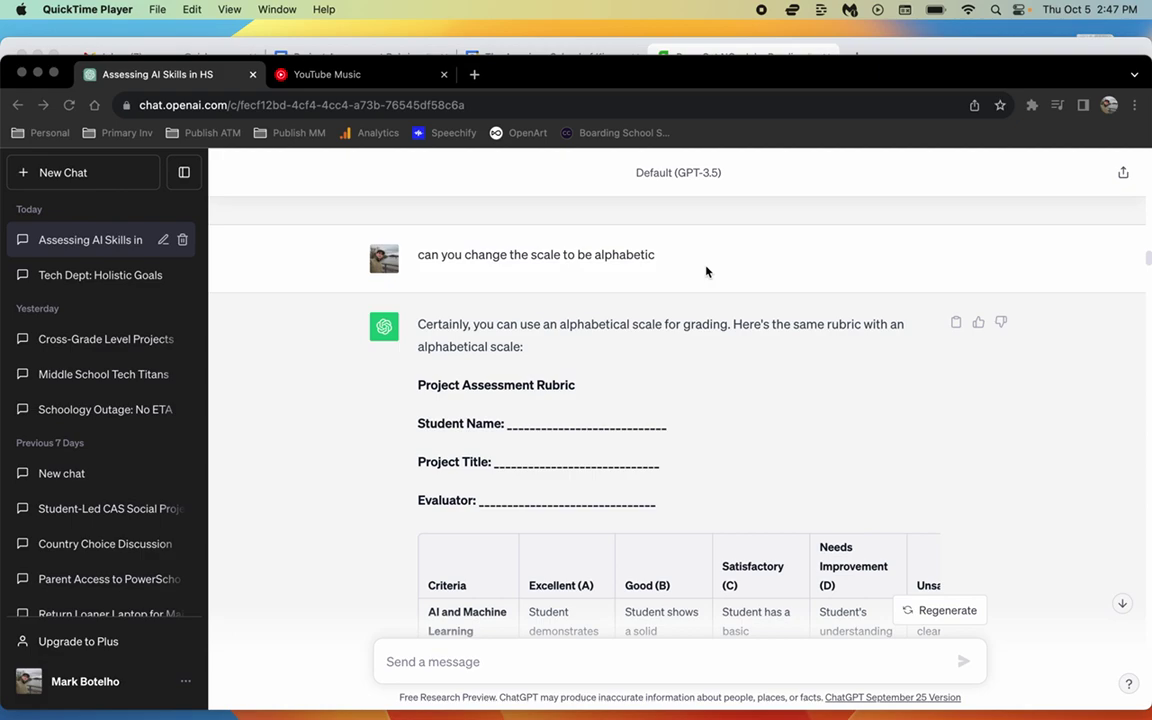
- Edit the scale prompt to read "can you change the scale to be percentile" and resubmit it
click(706, 271)
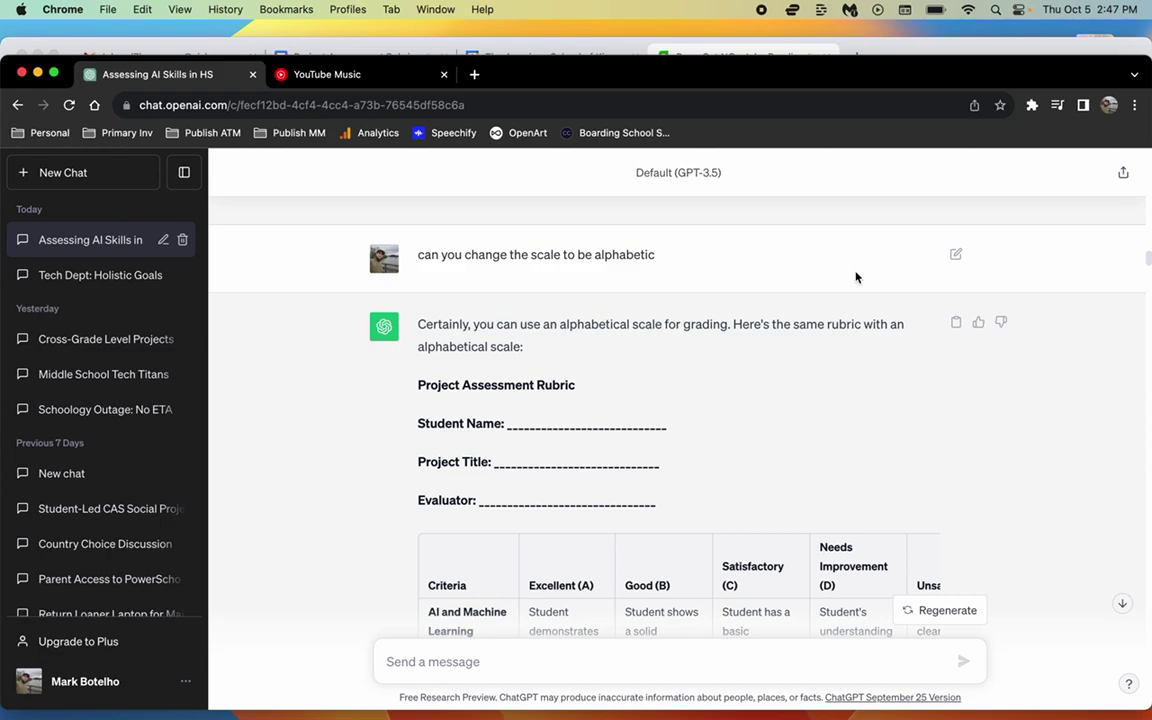
click(956, 256)
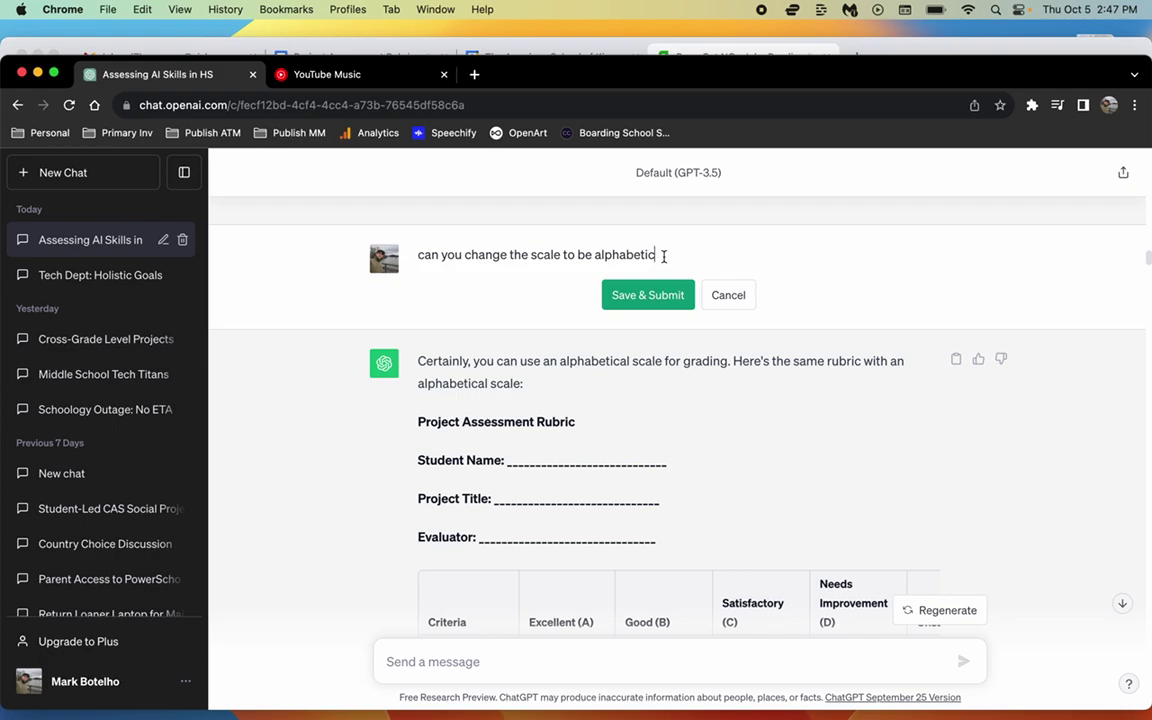
key(BackSpace)
key(BackSpace)
key(BackSpace)
key(BackSpace)
key(BackSpace)
key(BackSpace)
key(BackSpace)
key(BackSpace)
key(BackSpace)
key(BackSpace)
text(percentile)
click(649, 292)
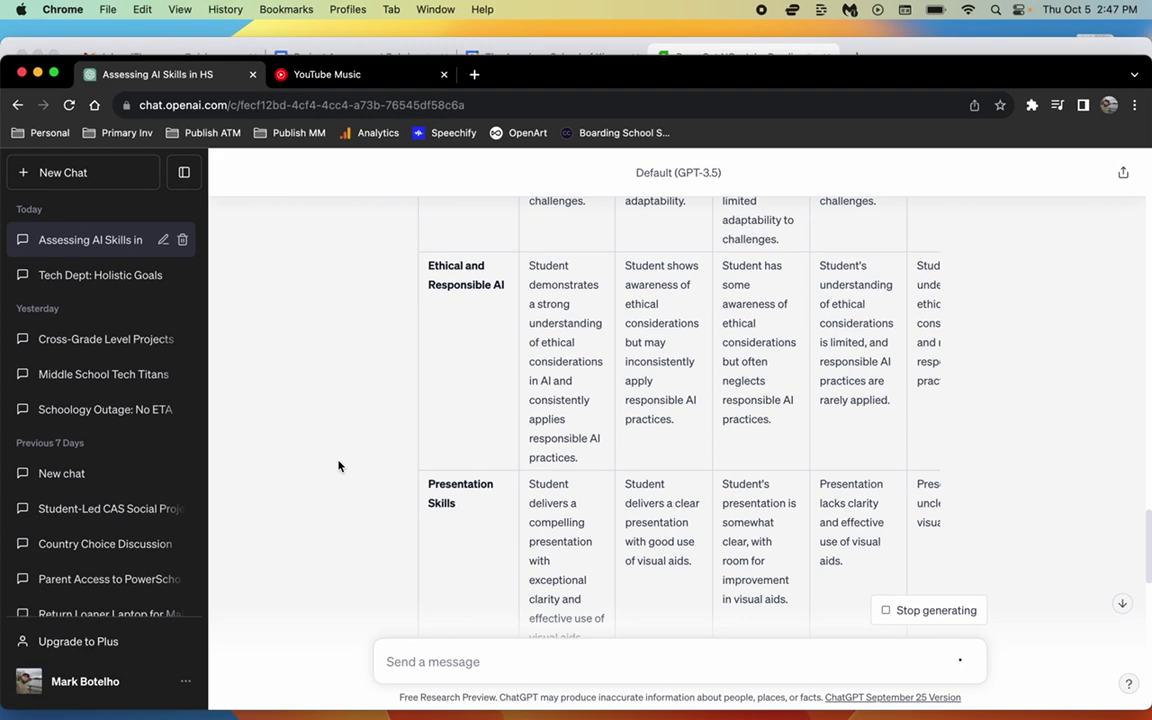
- Examine the newly generated percentile-scale rubric below the edited prompt
scroll(364, 497, down, 15)
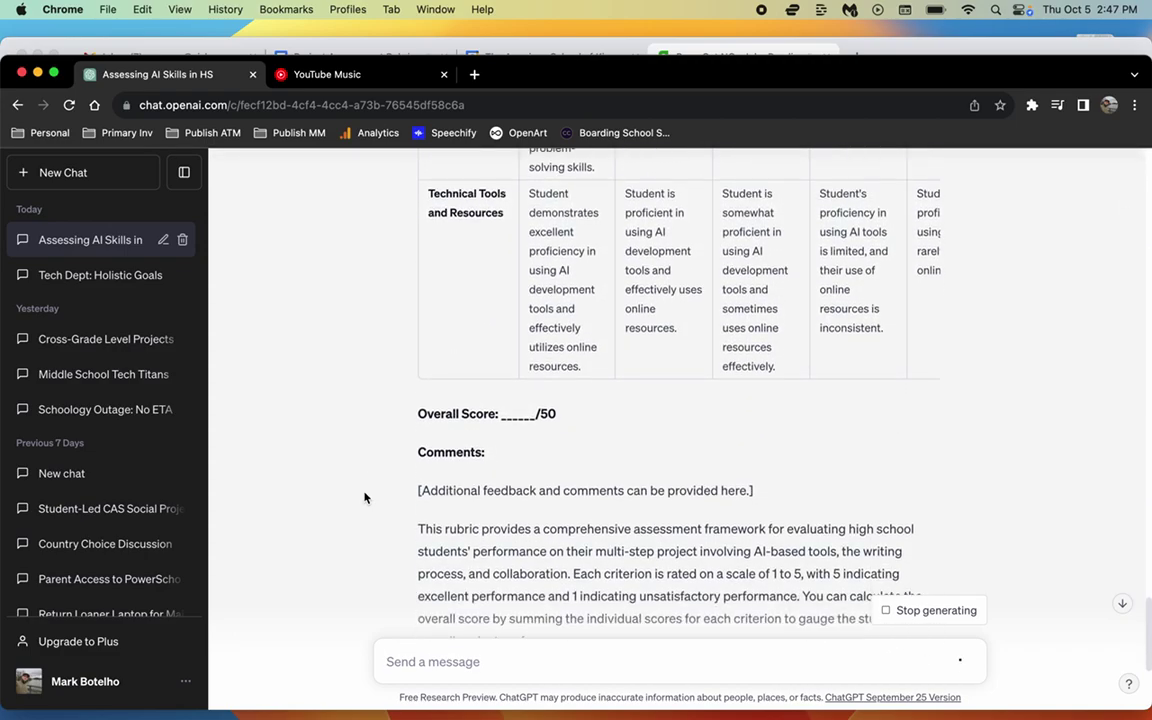
scroll(364, 497, down, 2)
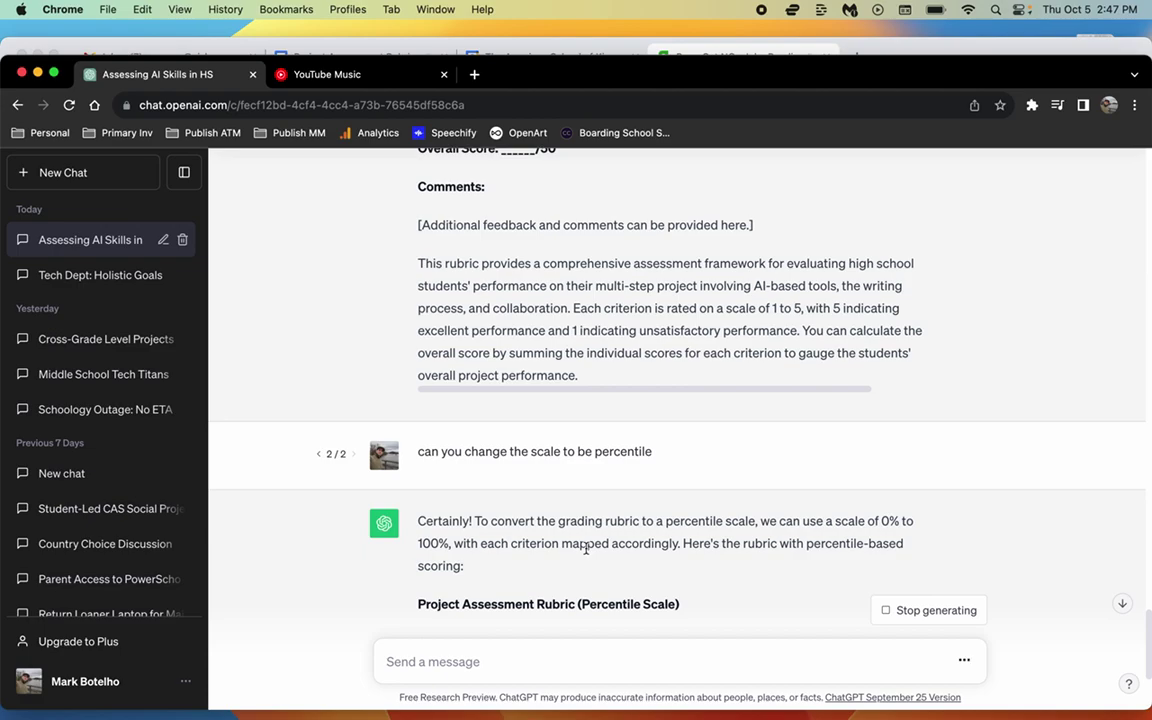
scroll(586, 548, down, 5)
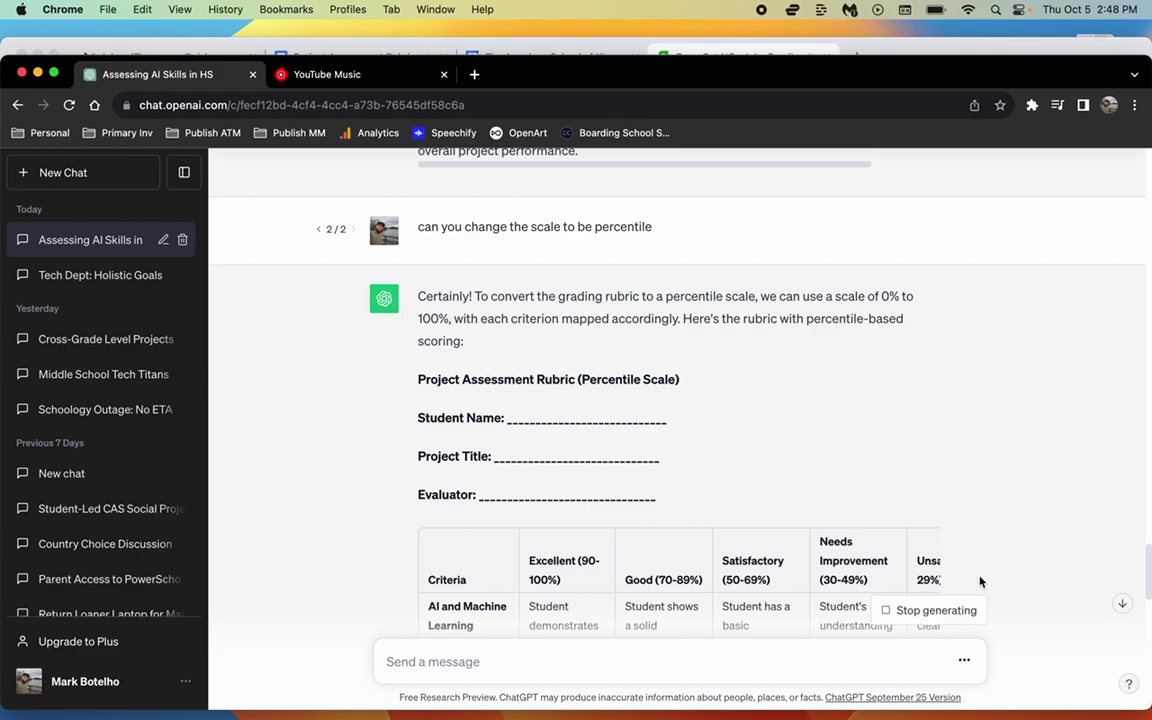
- Switch between the two versions of the scale prompt, ending on the original alphabetic version
click(319, 231)
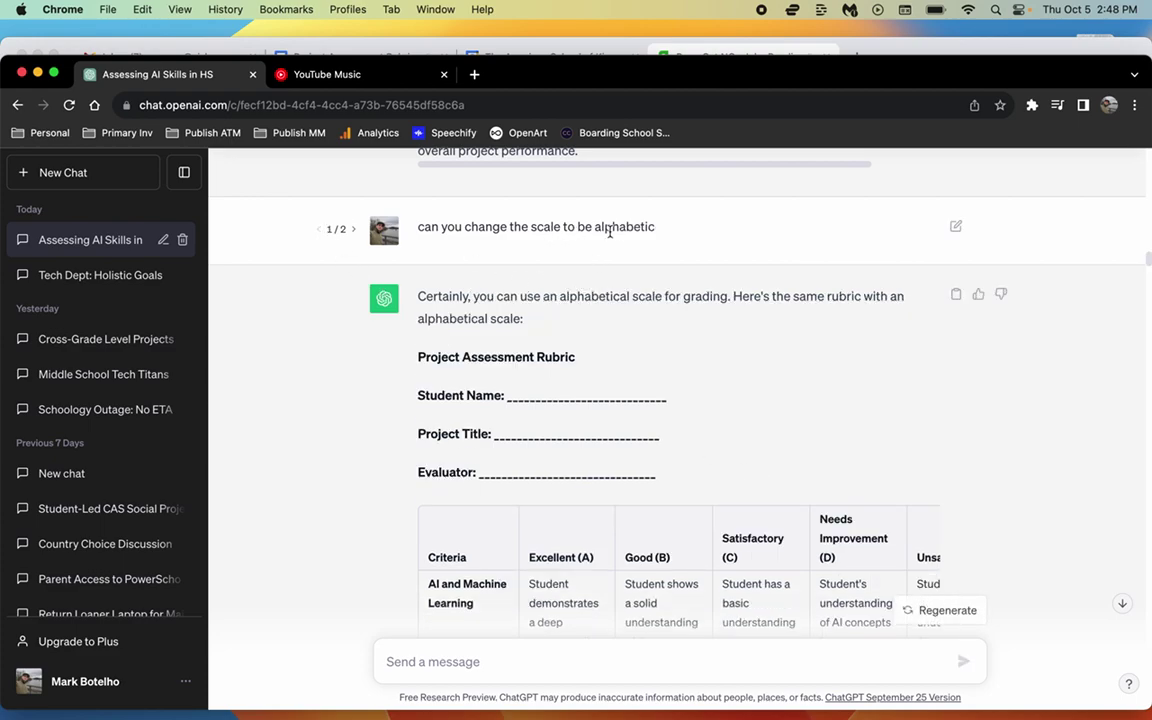
click(354, 232)
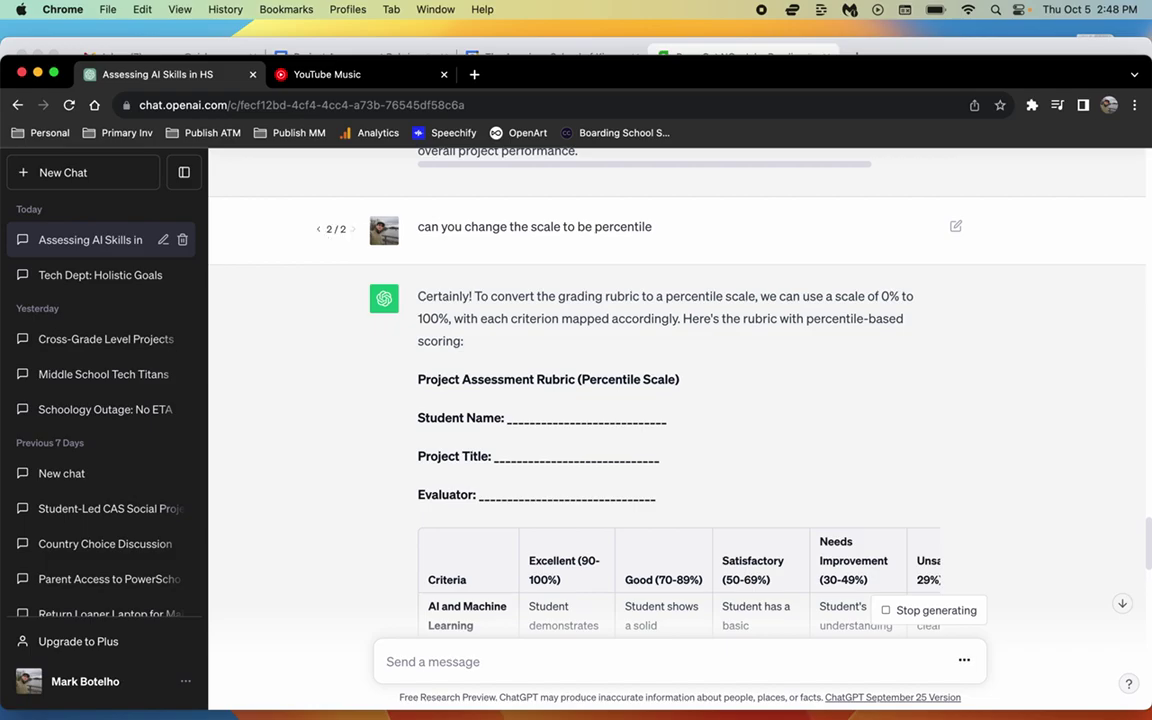
click(319, 231)
- Examine the follow-up revision that changes the AI and Machine Learning criterion to use of AI tools
scroll(501, 391, down, 20)
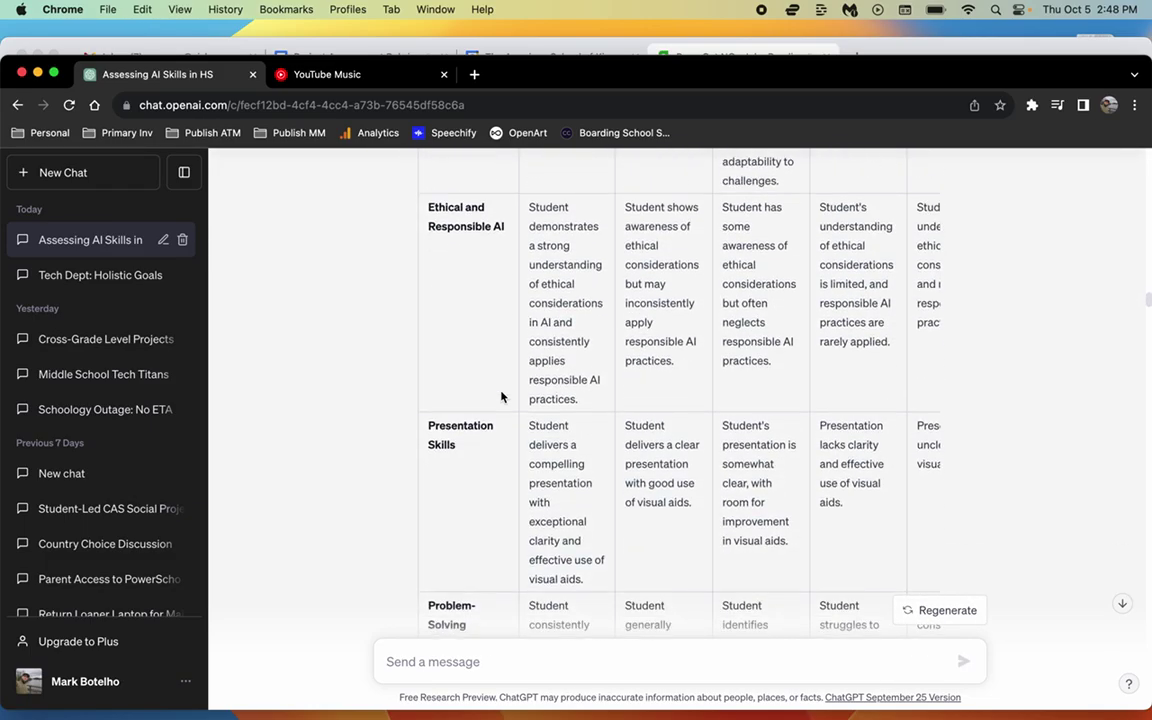
scroll(501, 391, down, 5)
scroll(512, 461, up, 1)
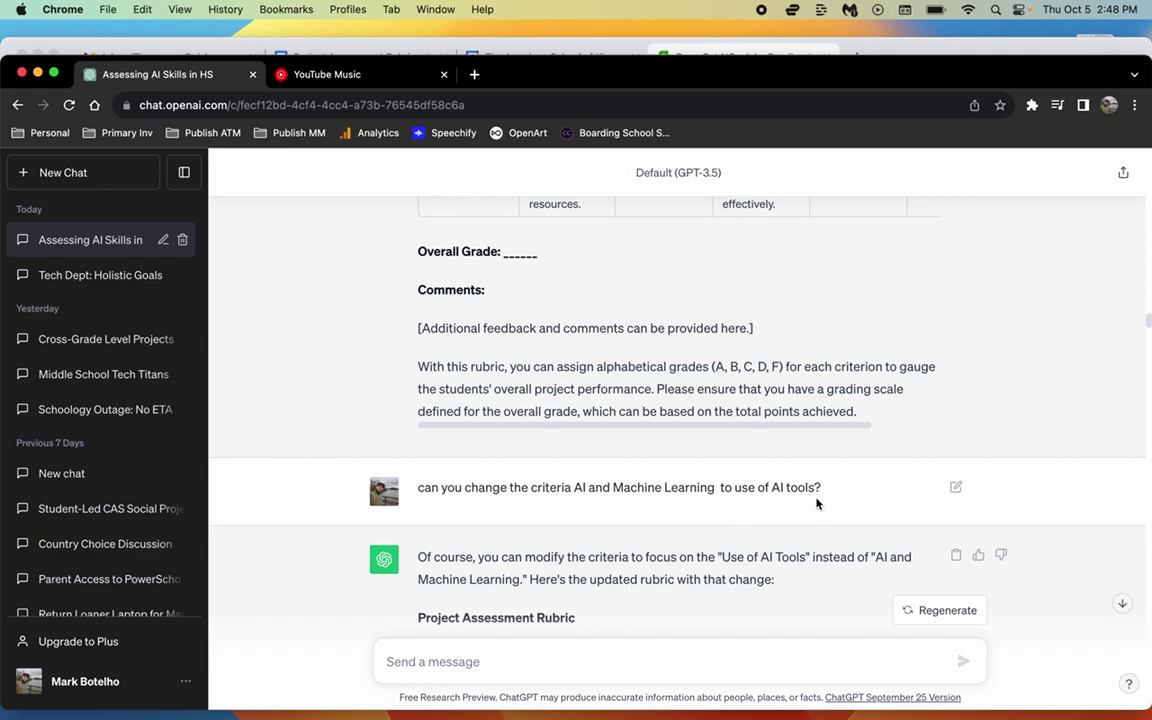
scroll(815, 502, down, 5)
scroll(819, 500, down, 1)
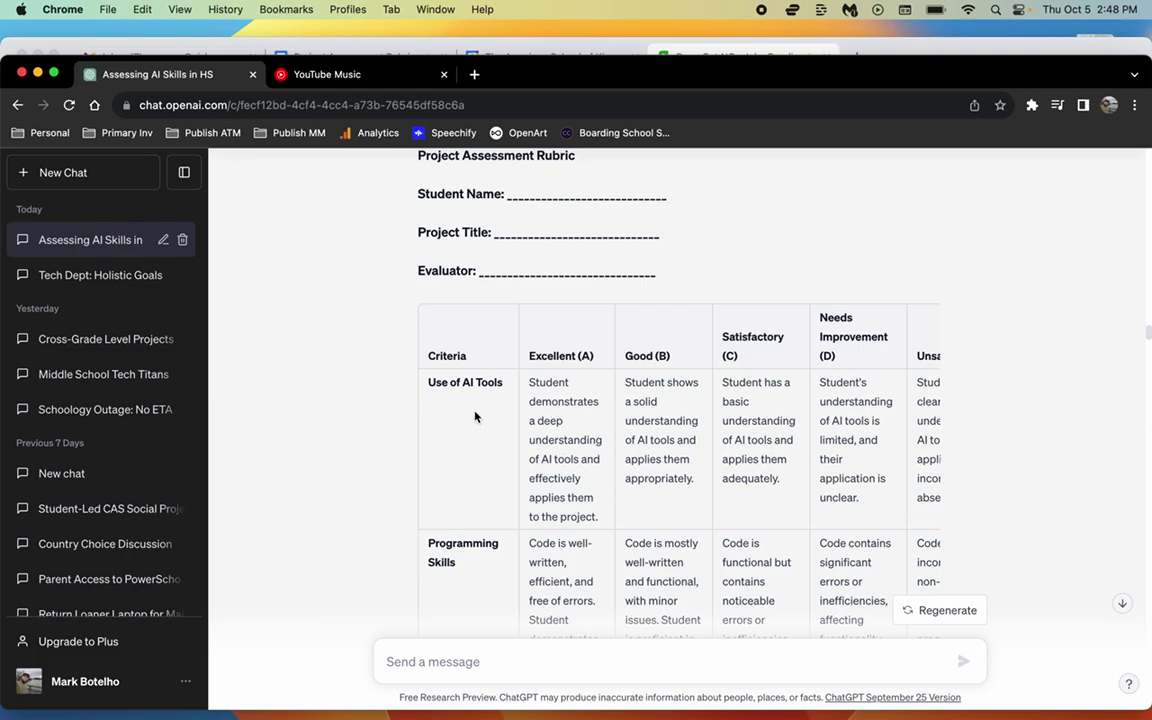
scroll(475, 417, down, 6)
scroll(475, 417, up, 6)
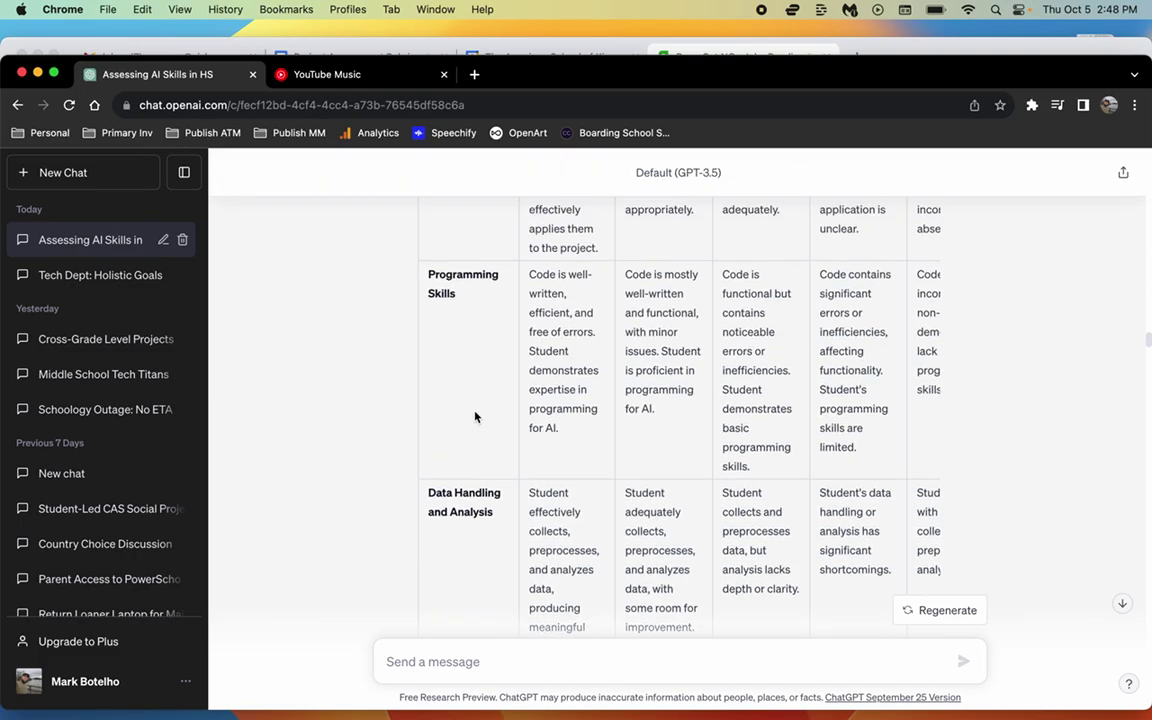
scroll(475, 417, up, 1)
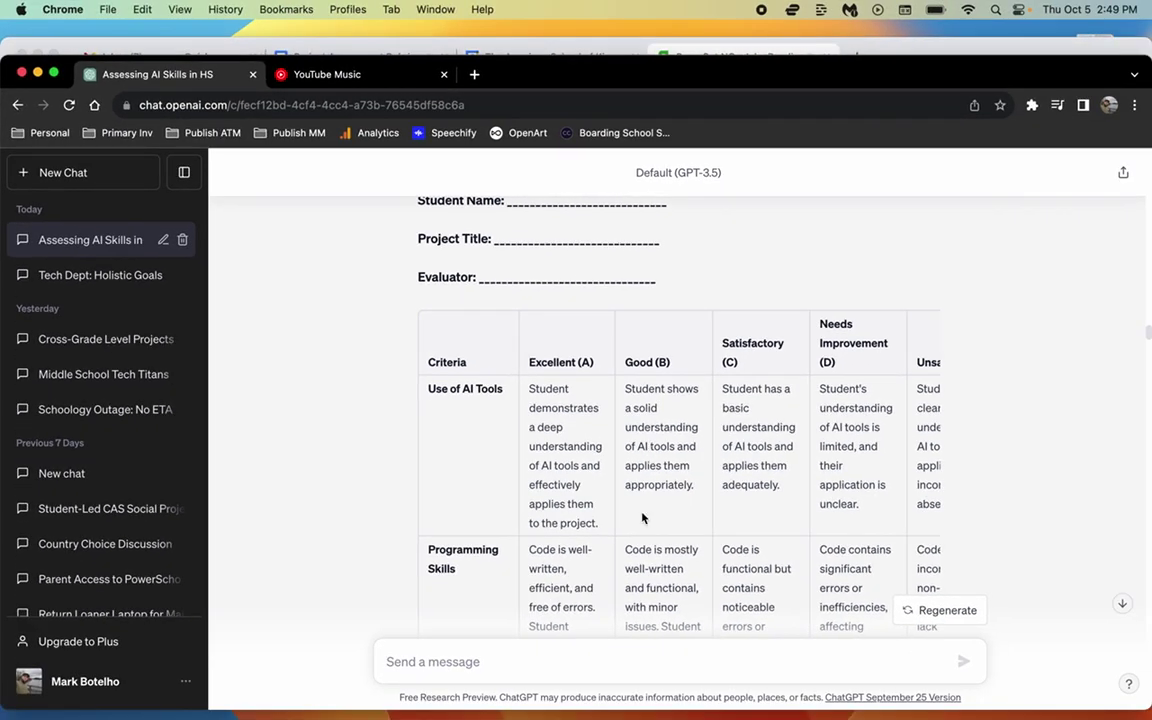
- Review the follow-up prompts that take out Programming Skills and change Data Handling and Analysis to project material organization
scroll(642, 517, down, 10)
scroll(642, 514, down, 10)
scroll(642, 517, down, 1)
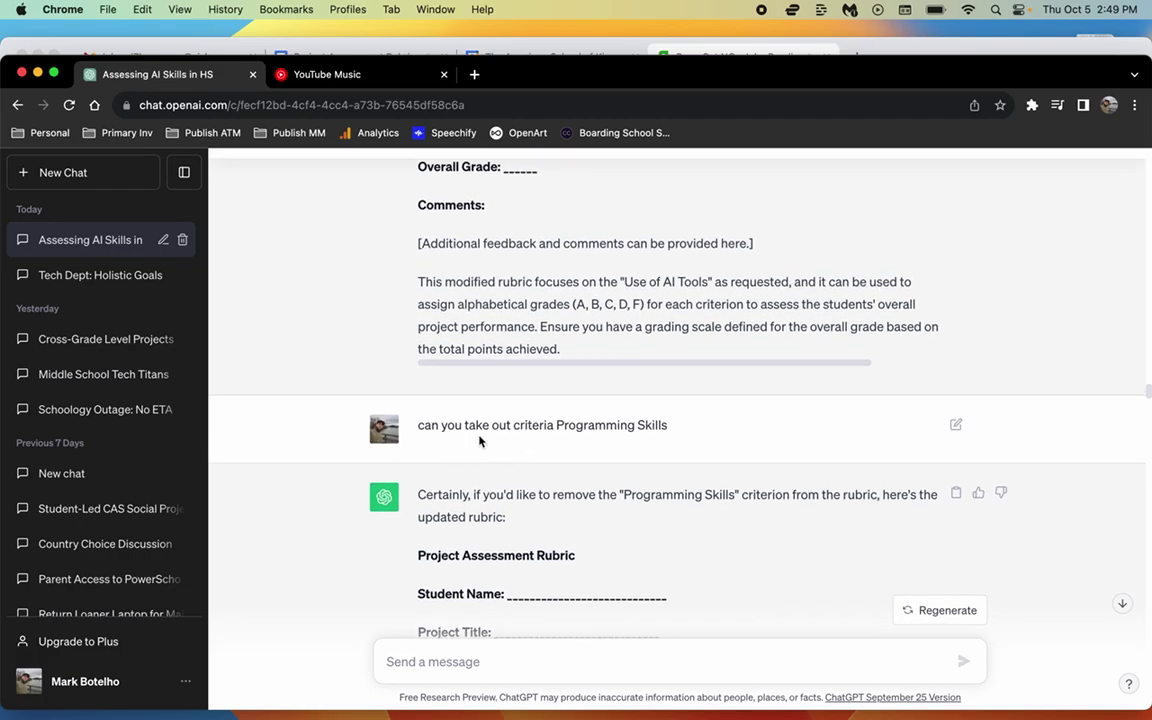
scroll(608, 449, down, 15)
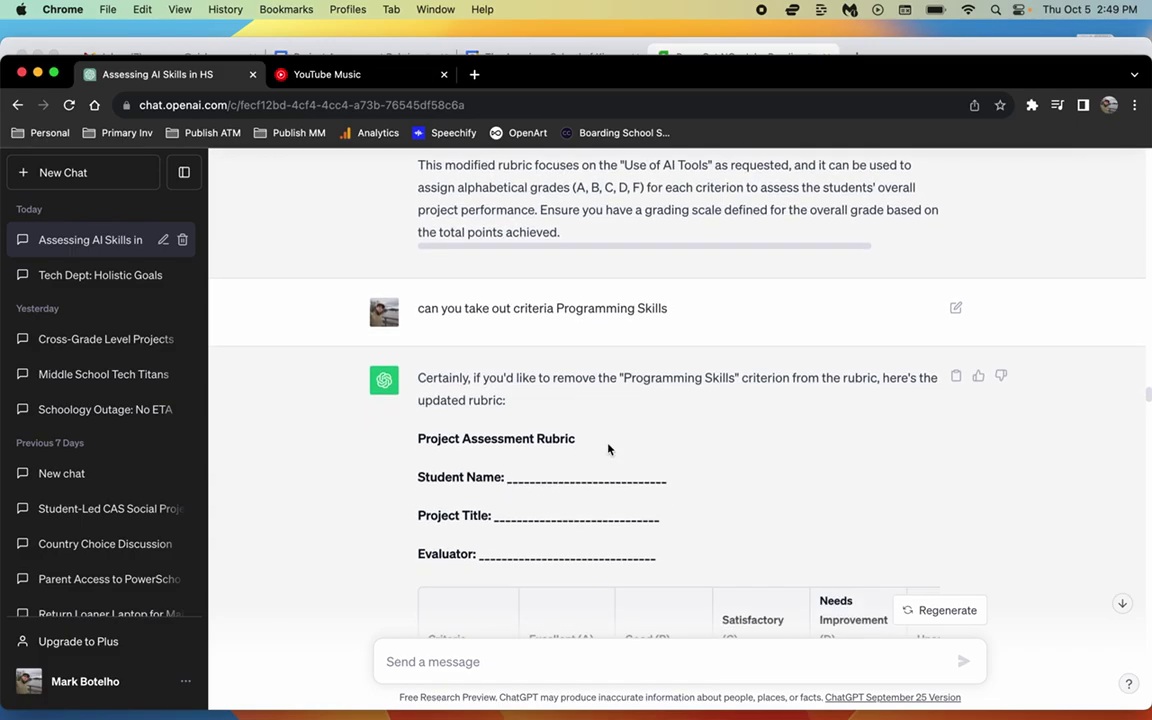
scroll(608, 449, down, 18)
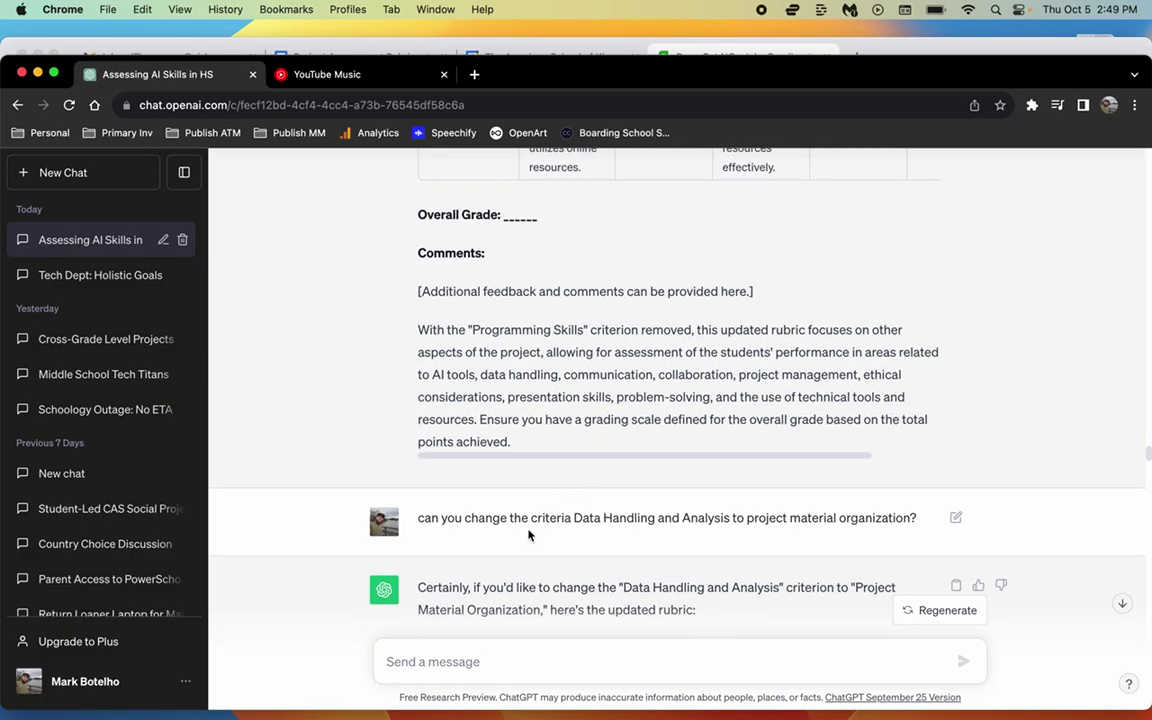
scroll(622, 543, down, 2)
scroll(624, 543, down, 15)
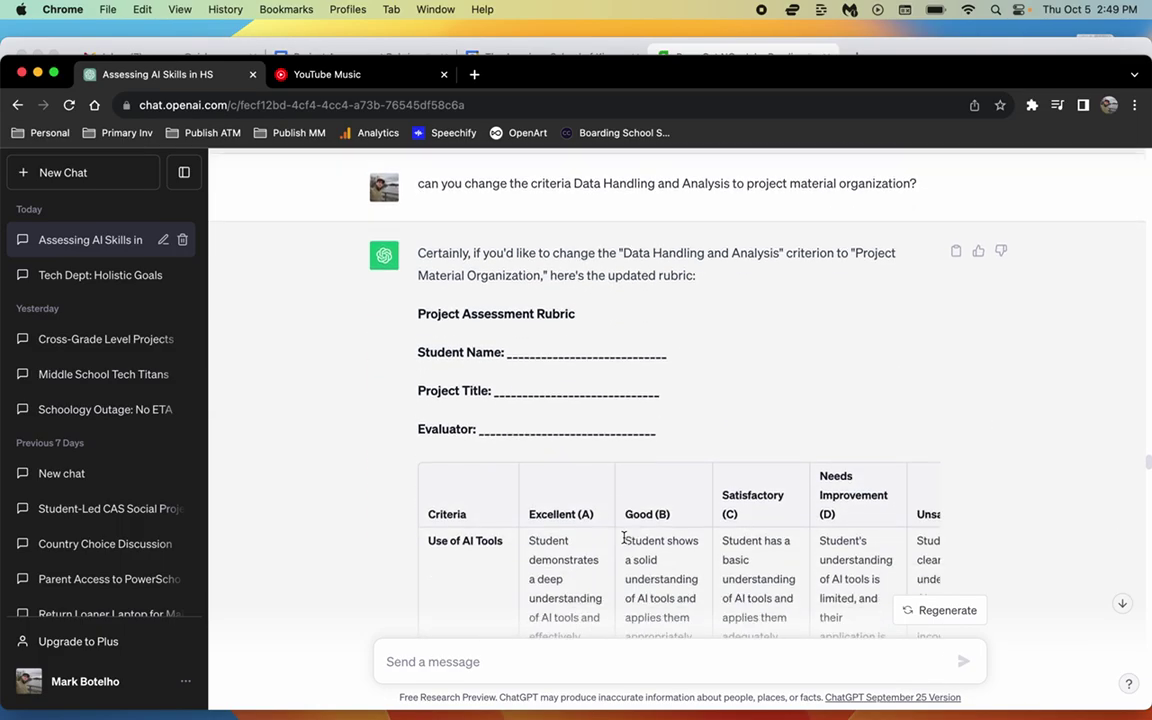
- Review the follow-up revisions that change Writing and Communication to AI prompt revision and take out Presentation Skills
scroll(624, 543, down, 15)
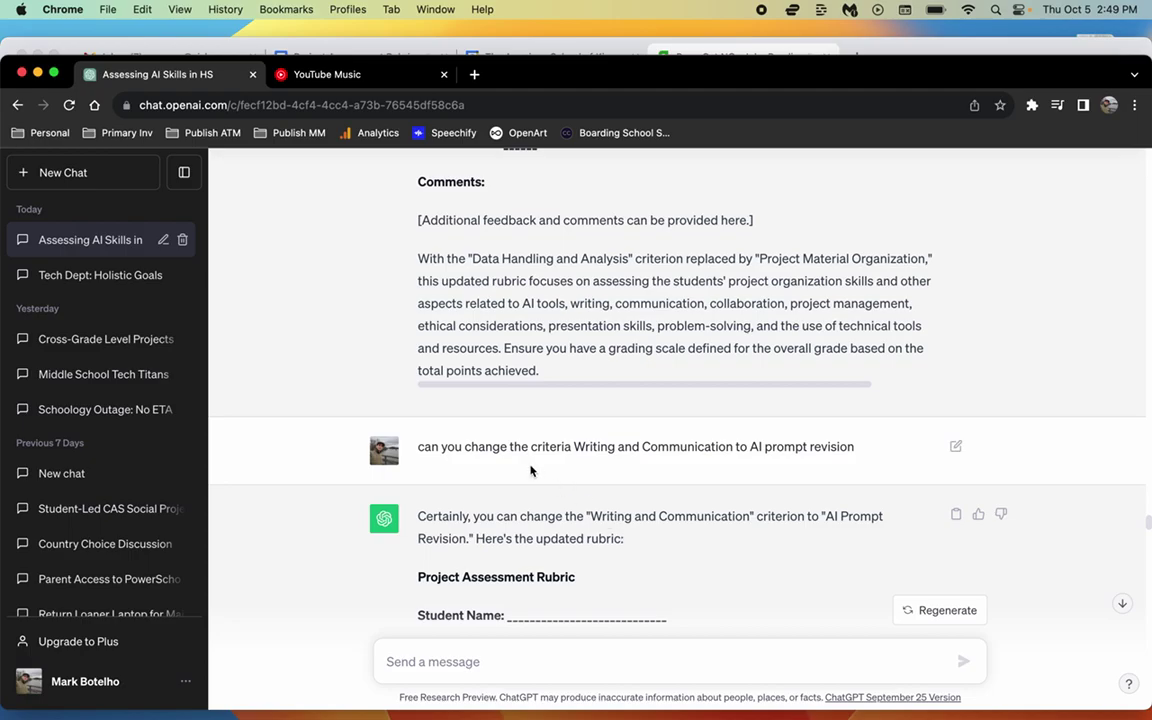
scroll(594, 496, down, 15)
scroll(595, 497, down, 15)
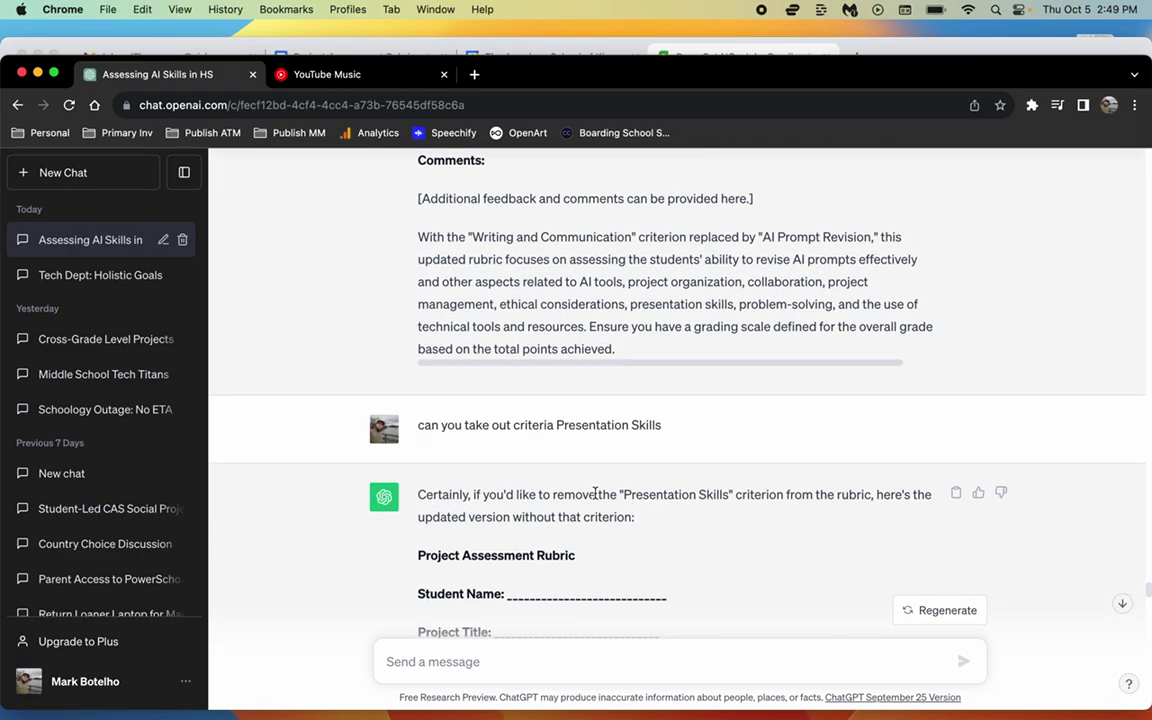
scroll(596, 493, down, 5)
scroll(604, 541, down, 15)
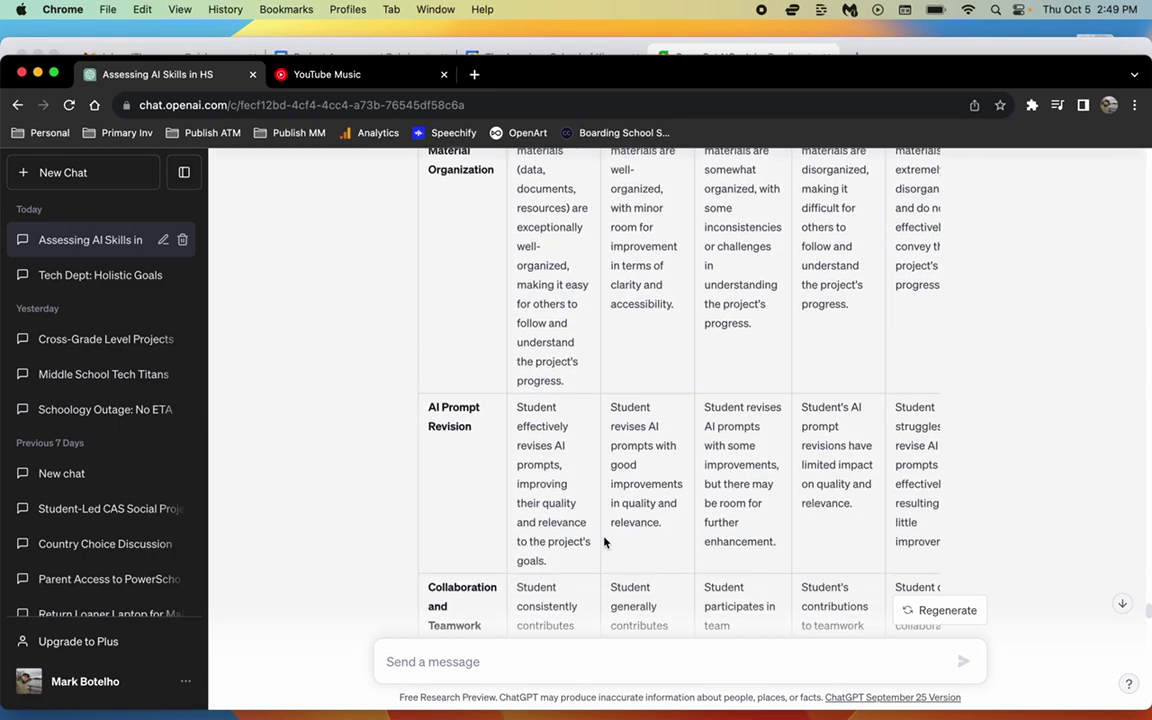
- Review the follow-up revision that takes out the Problem-Solving criterion, reading through its remaining rubric rows
scroll(604, 537, down, 12)
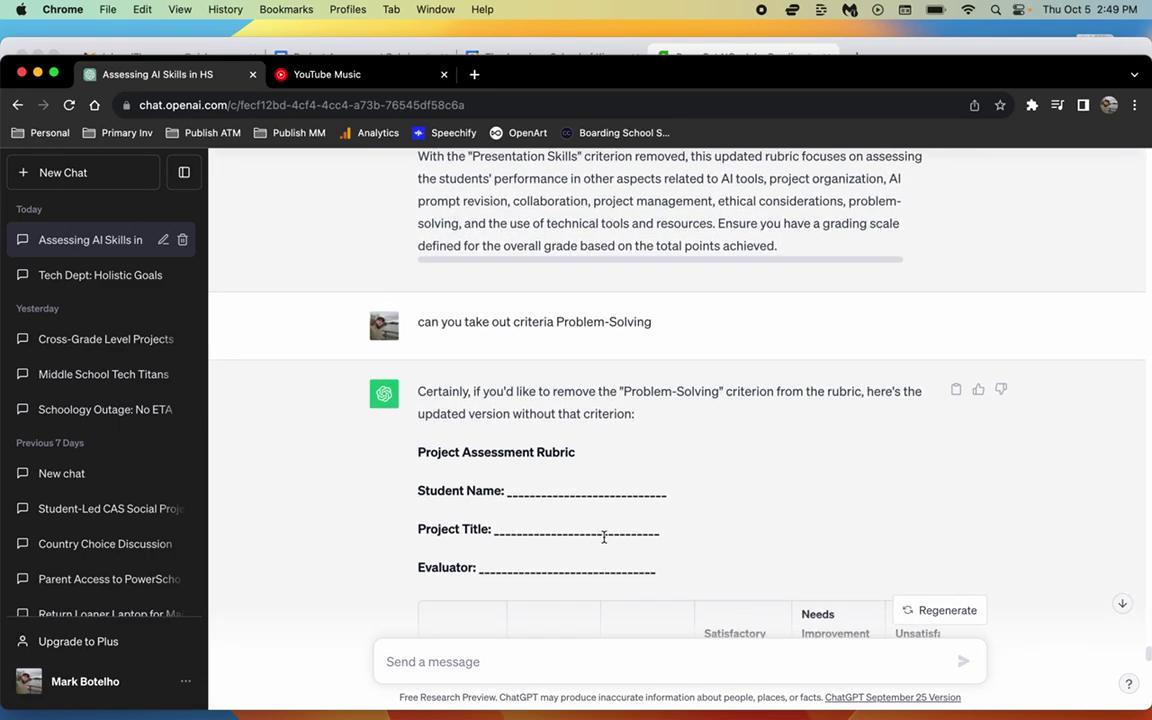
scroll(604, 541, down, 10)
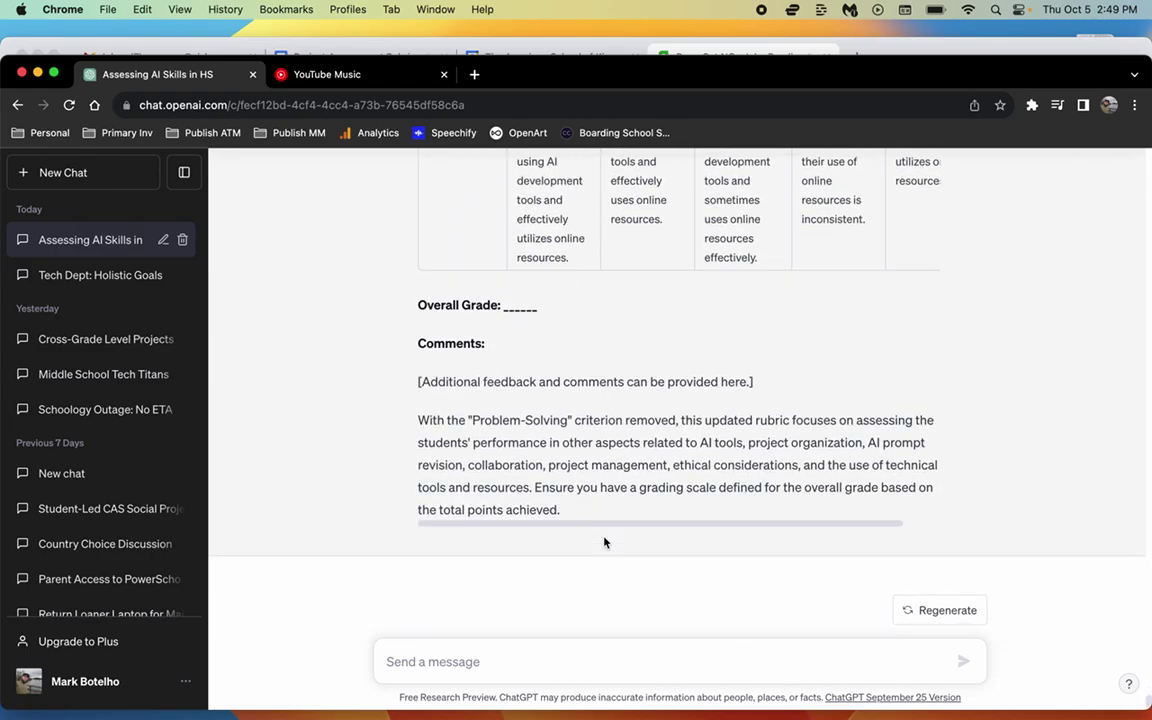
scroll(604, 540, up, 5)
scroll(612, 386, up, 6)
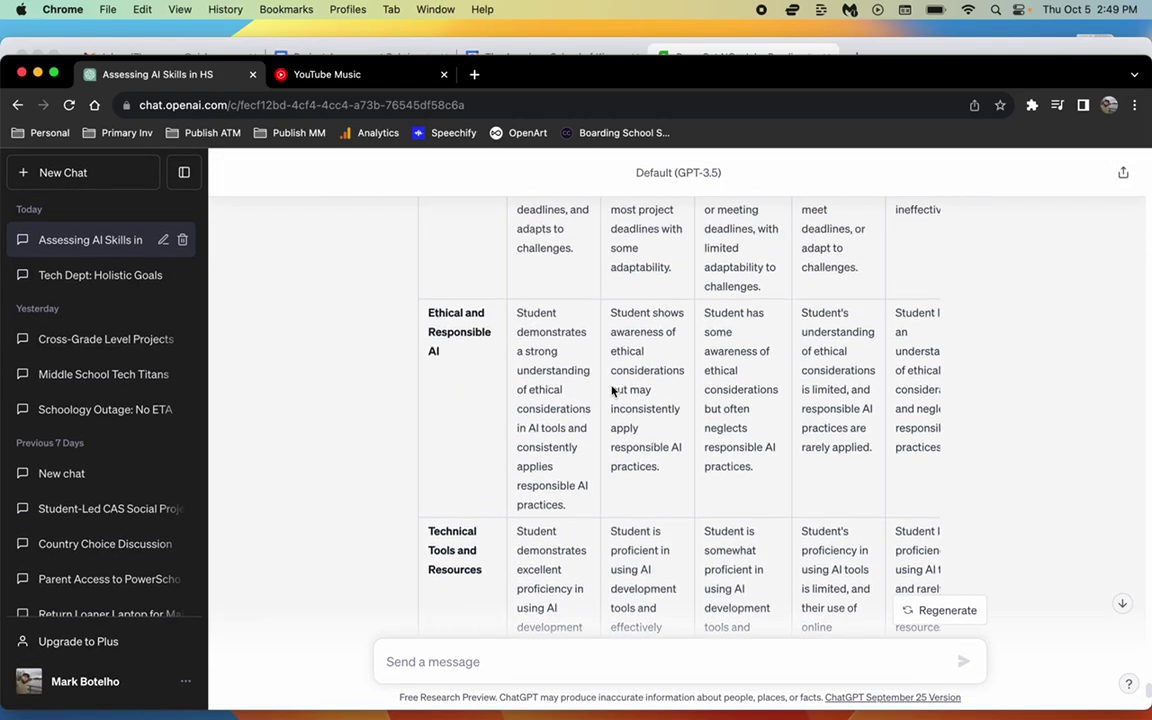
scroll(612, 386, up, 10)
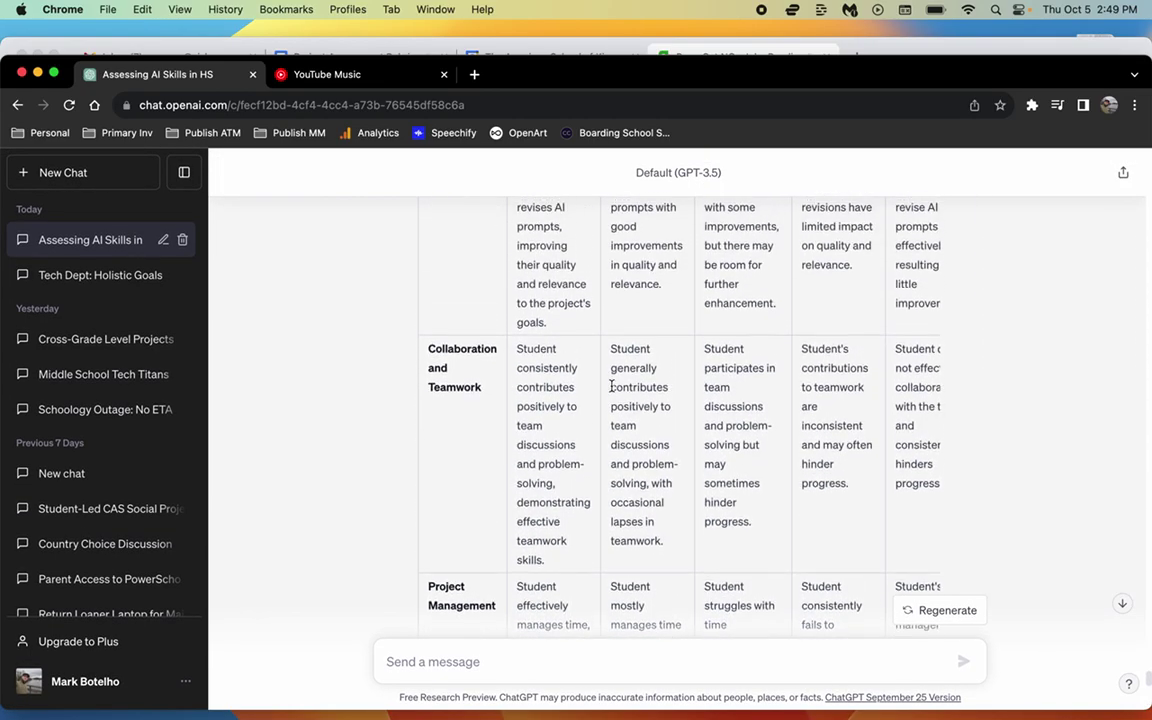
scroll(612, 388, up, 2)
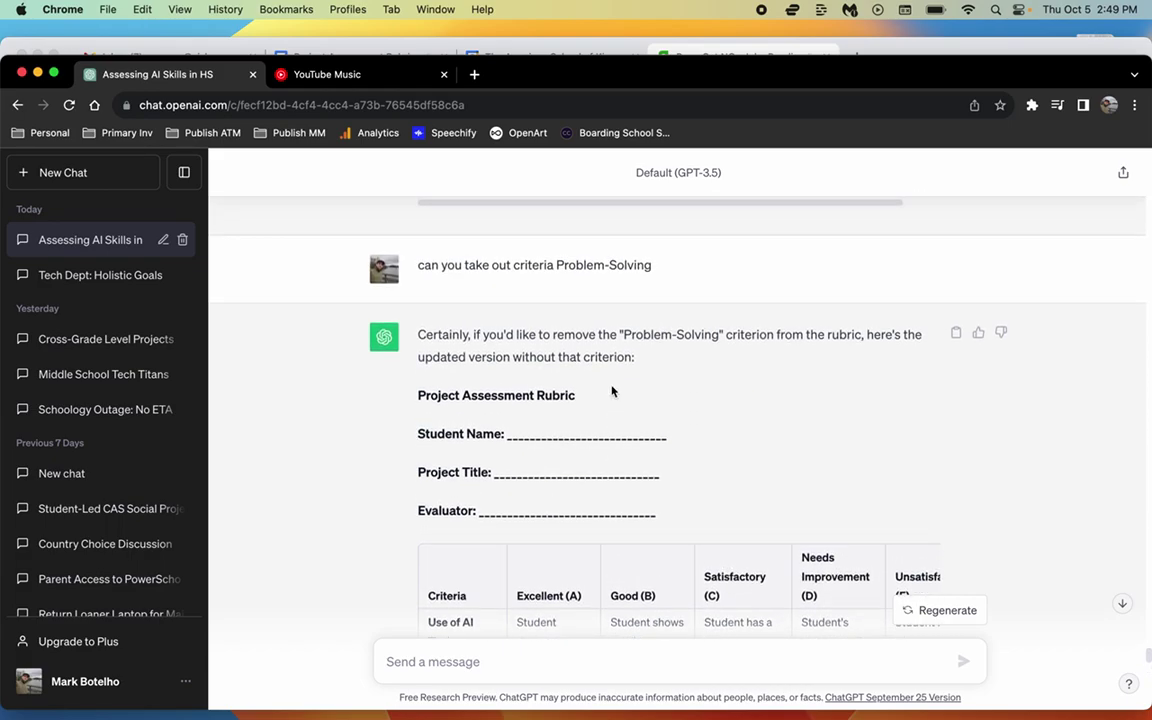
- Copy the full ChatGPT response that takes out Problem-Solving and create a blank document in Google Docs
click(957, 343)
key(ctrl+Up)
click(511, 359)
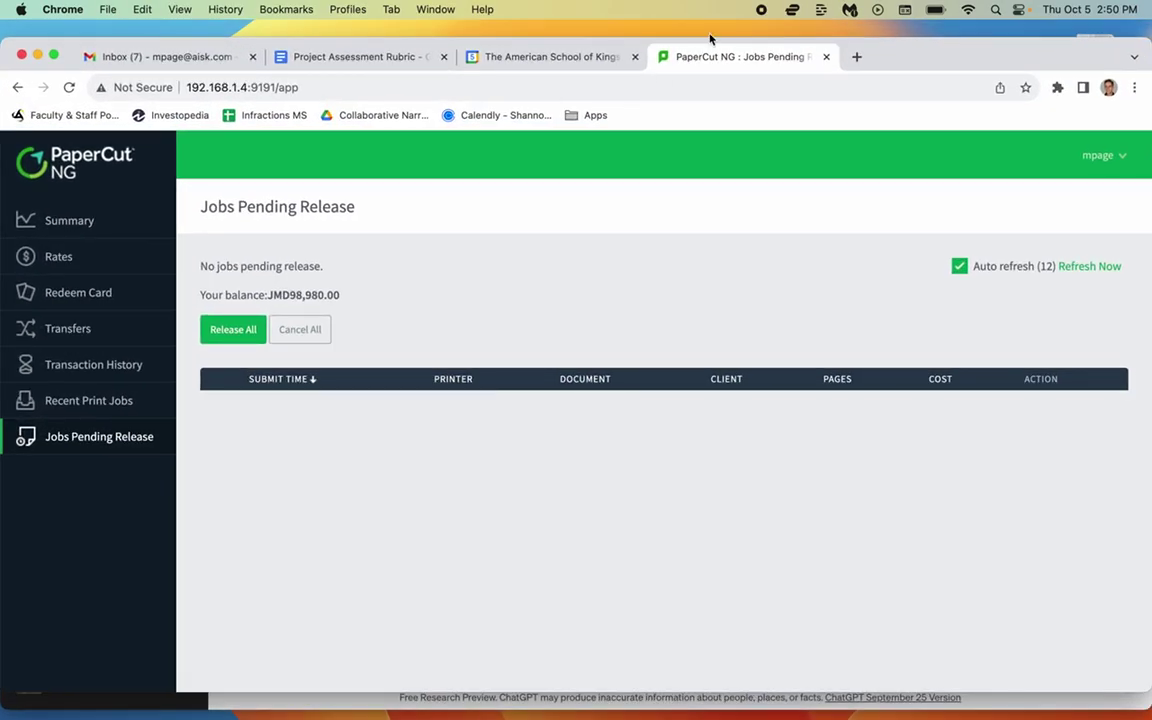
click(316, 57)
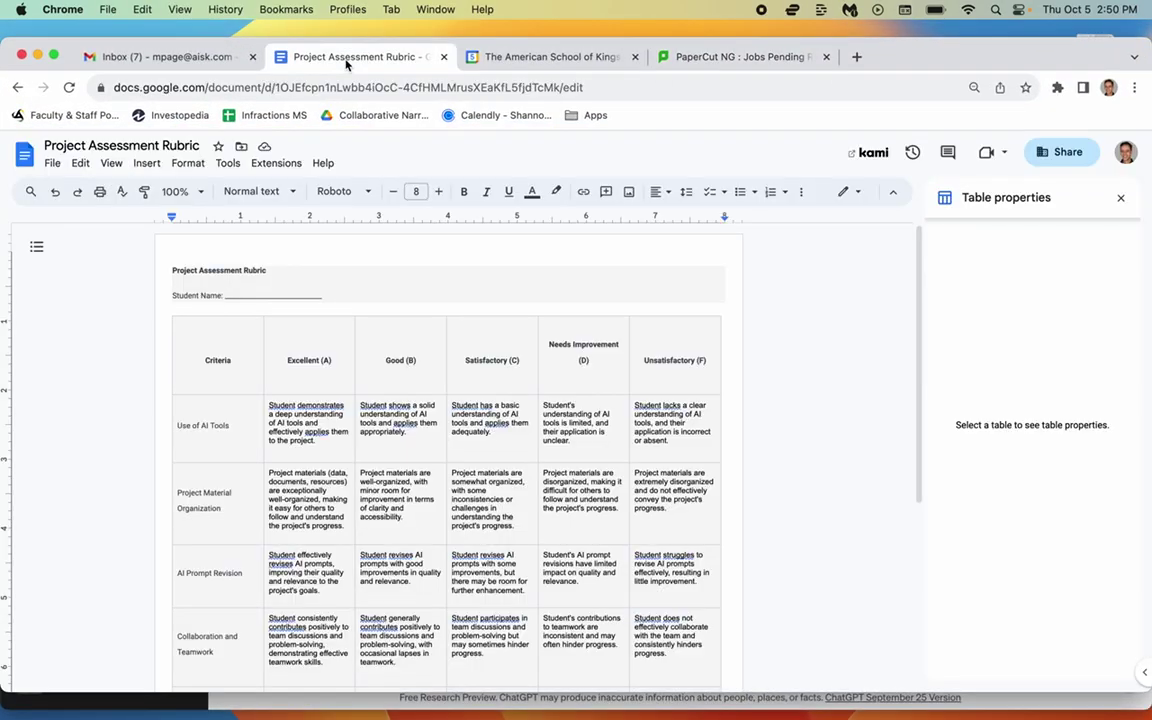
click(160, 56)
click(1006, 157)
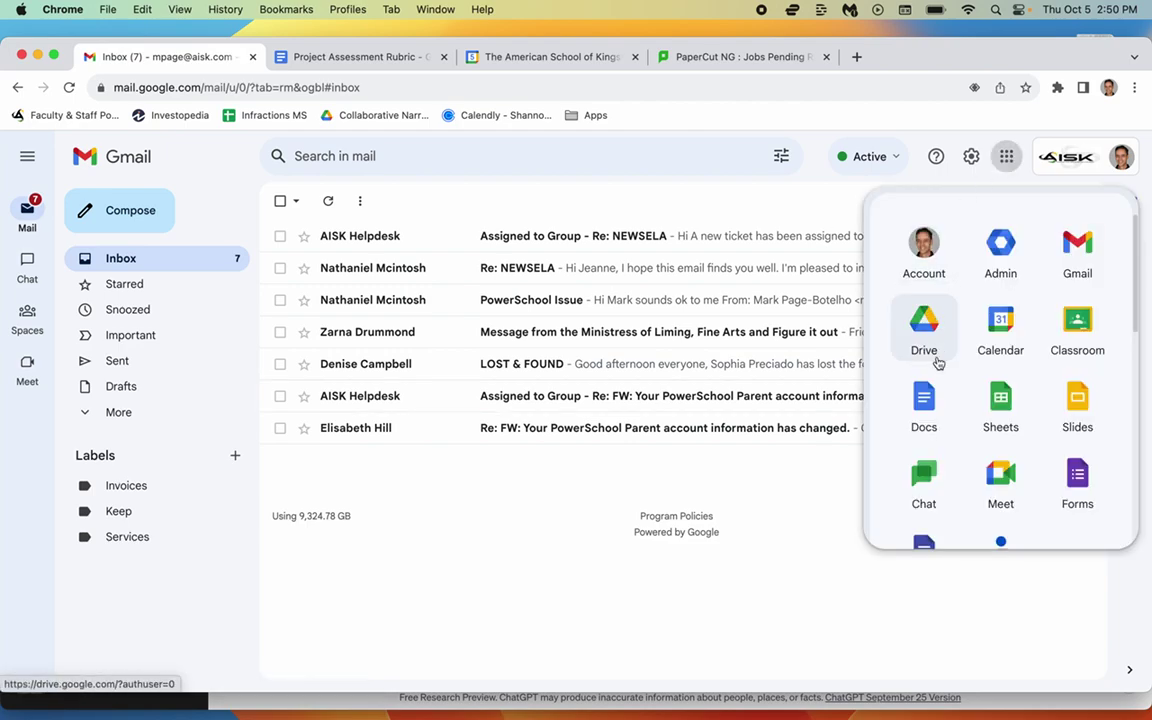
click(924, 401)
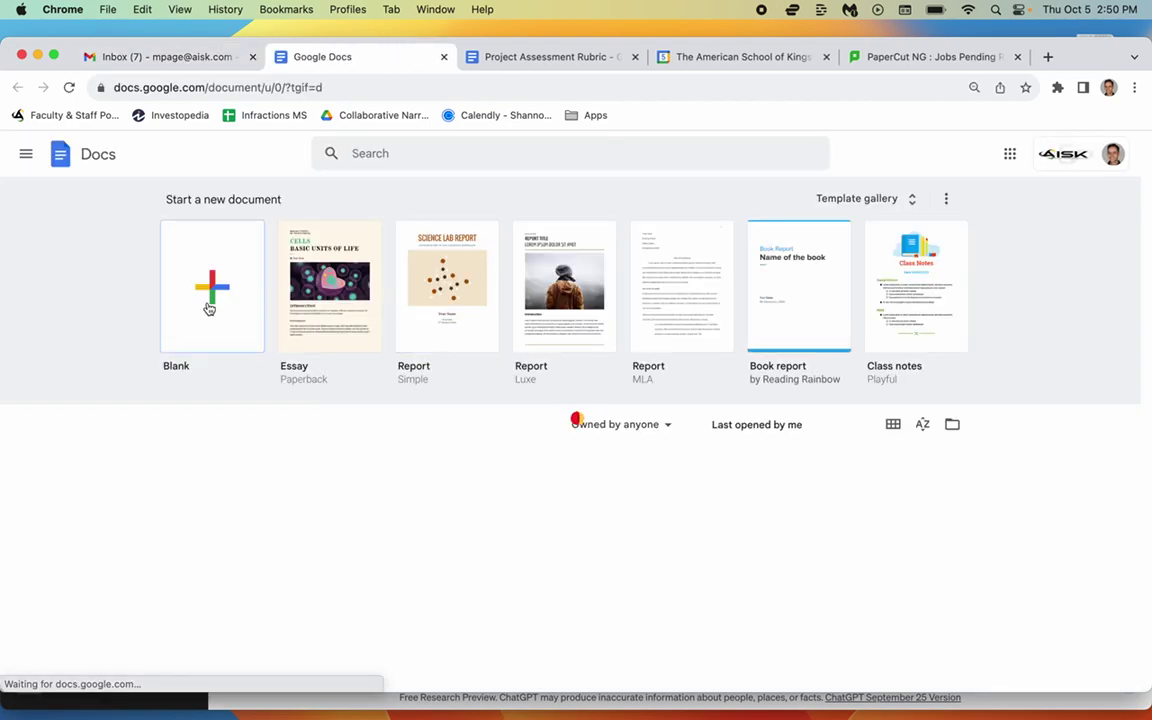
click(213, 298)
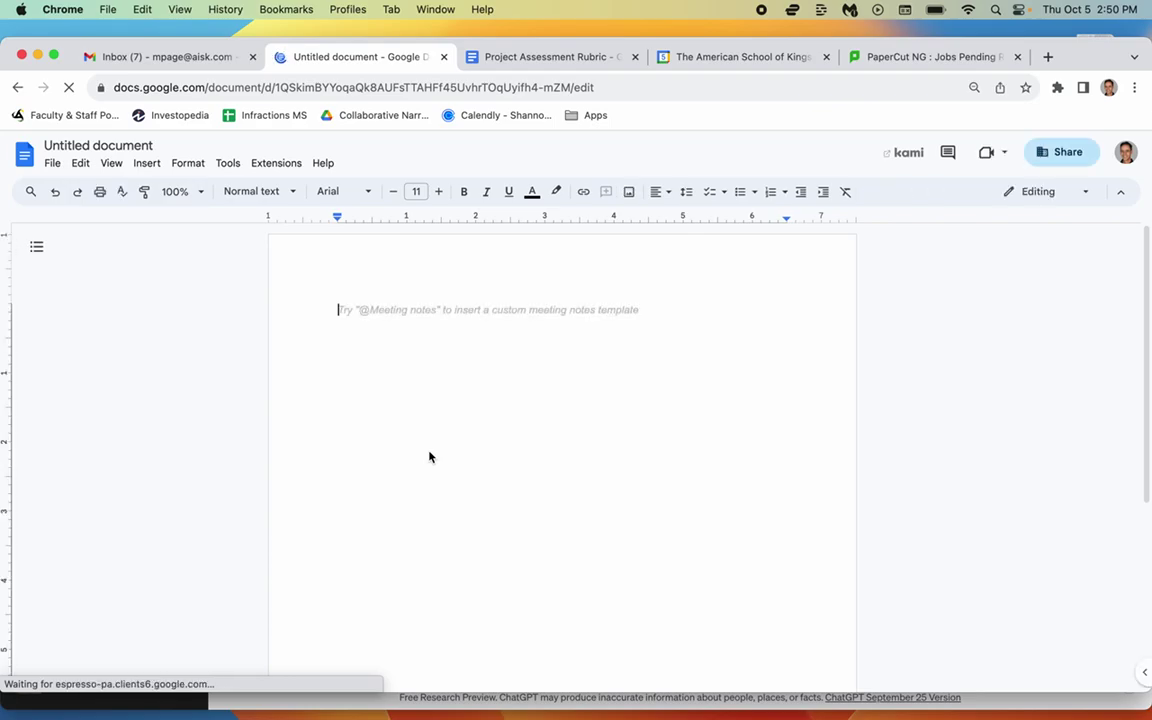
- Paste the copied response into the blank document and check how the rubric is laid out
key(super+v)
scroll(560, 345, up, 15)
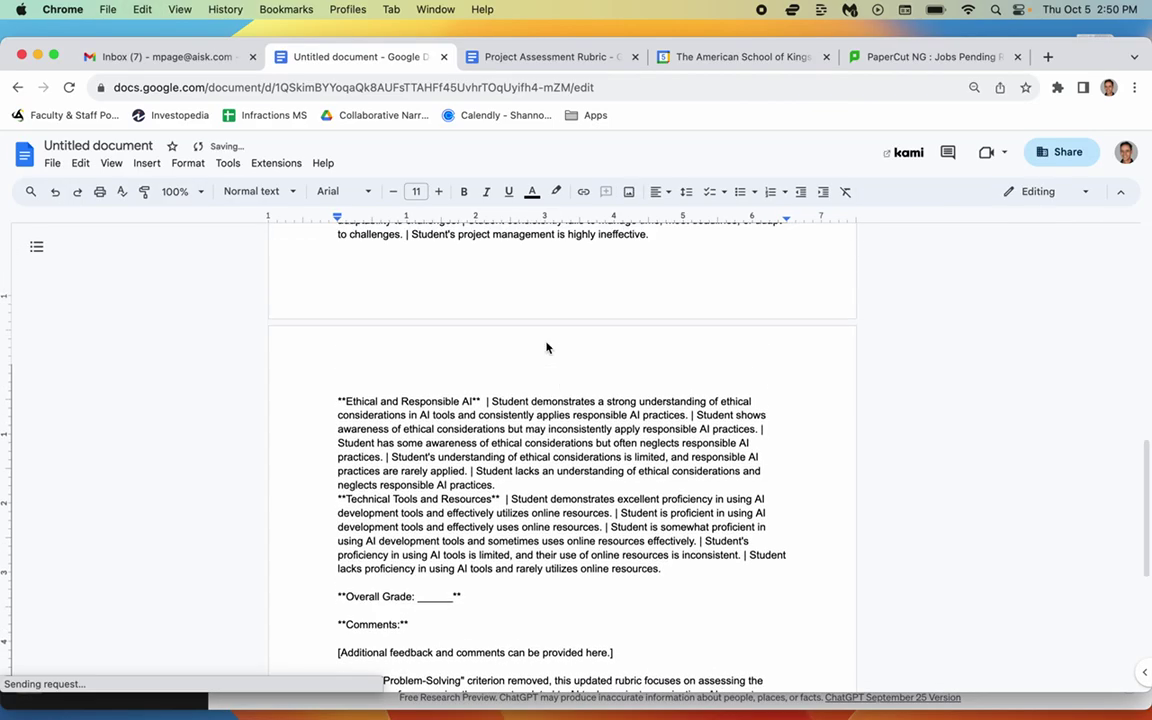
scroll(548, 347, down, 1)
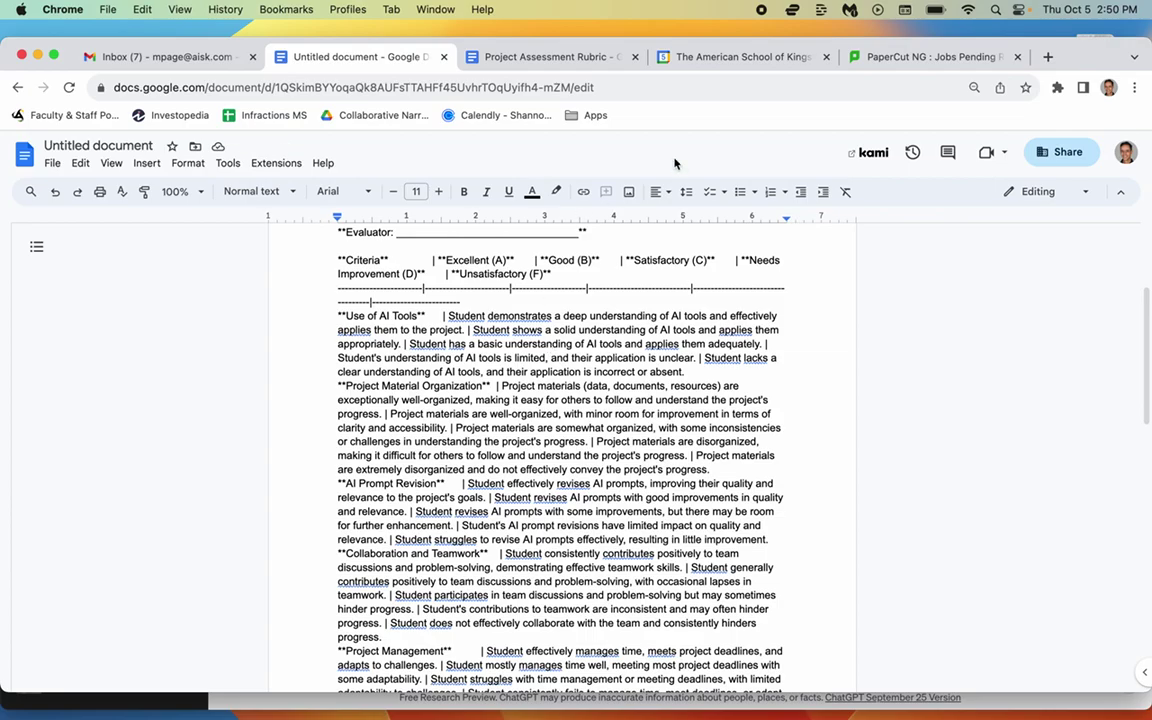
- Return to ChatGPT and copy the displayed rubric from the Project Assessment Rubric heading through the Comments line
key(ctrl+Up)
click(509, 301)
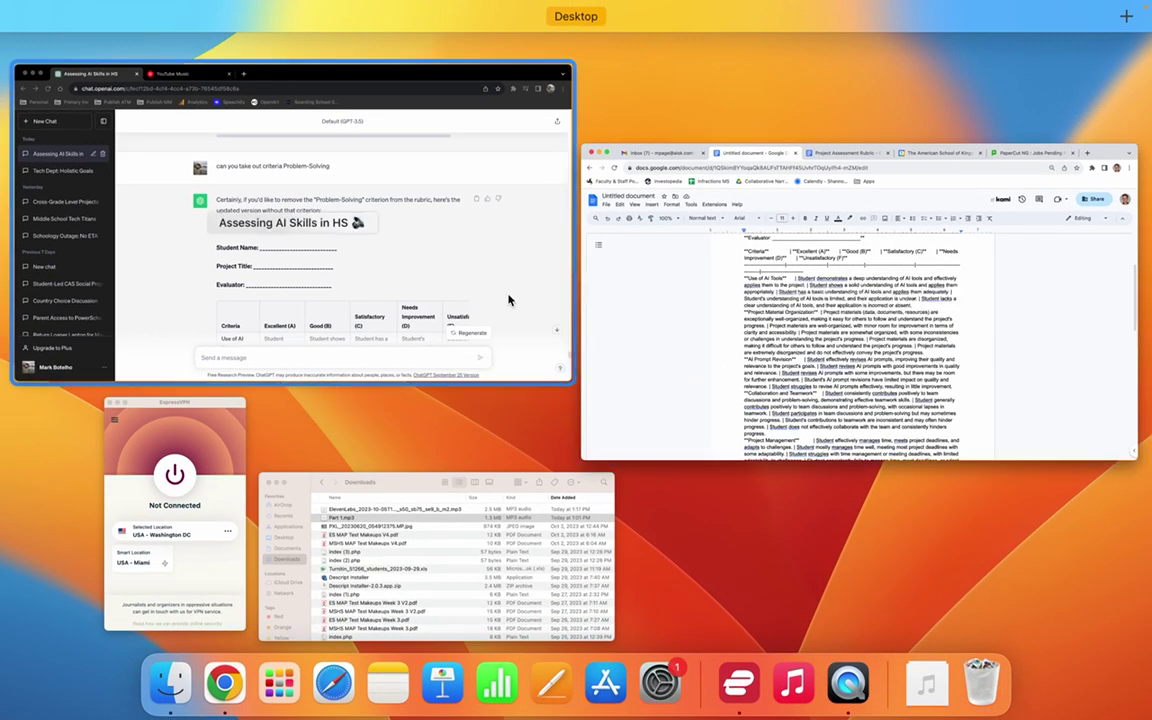
scroll(556, 503, down, 2)
scroll(558, 440, up, 2)
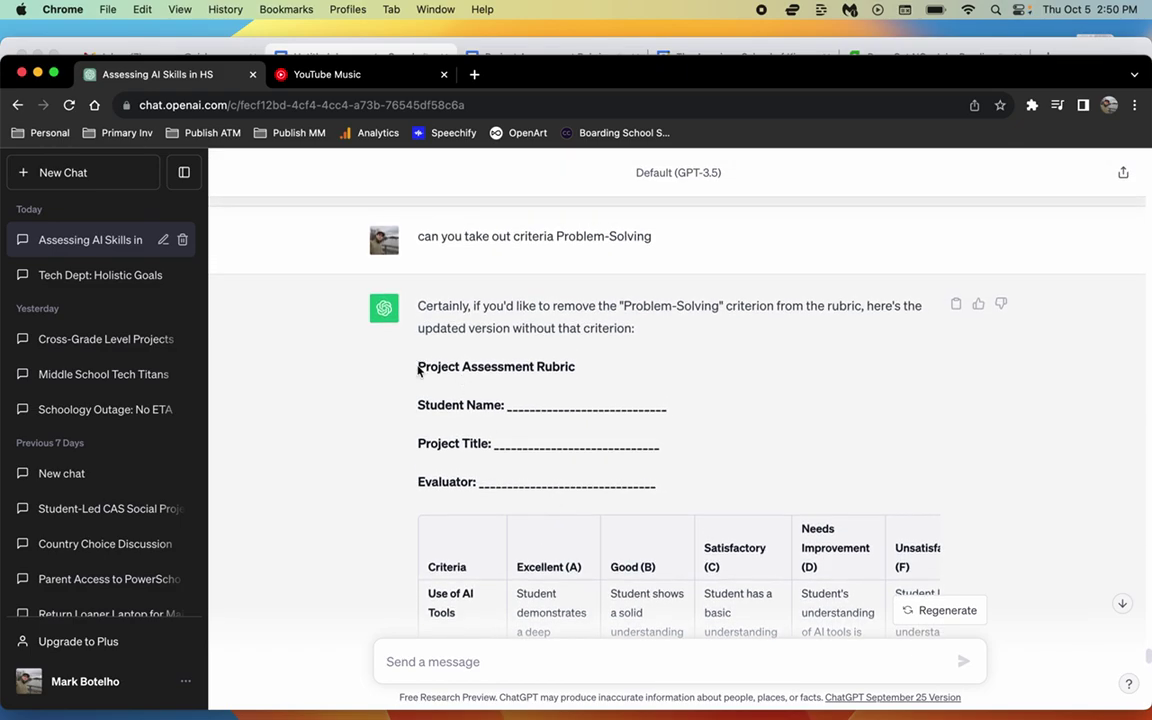
drag(418, 370, 877, 356)
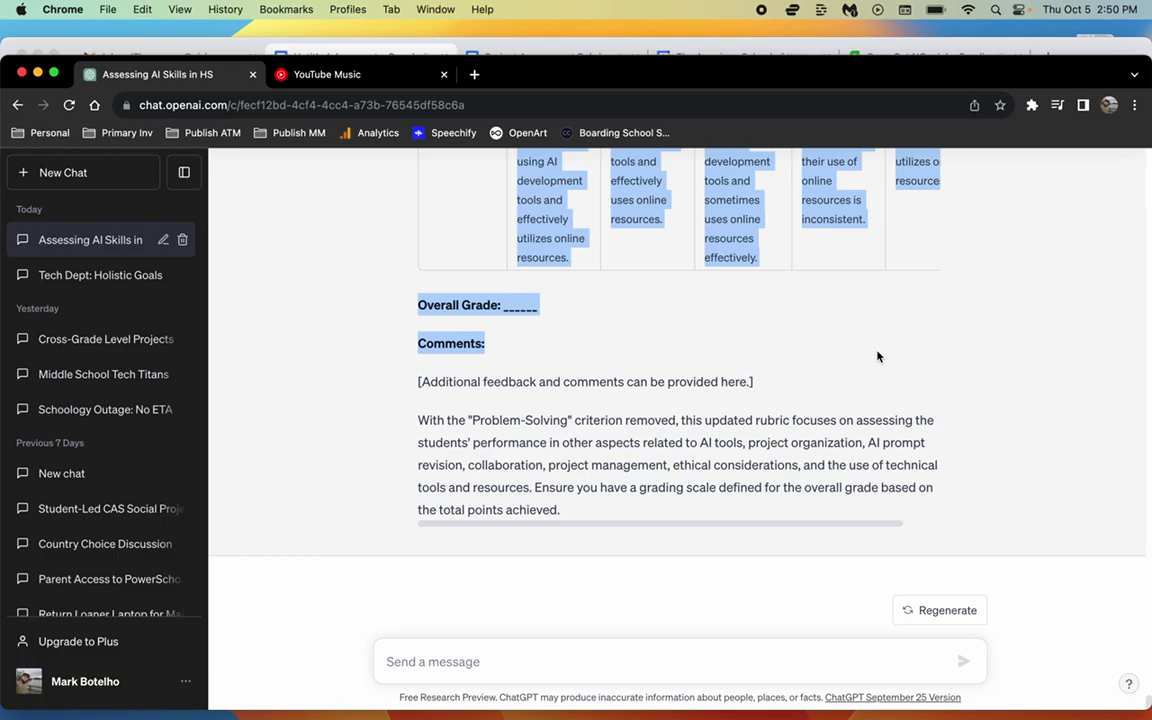
key(ctrl+Up)
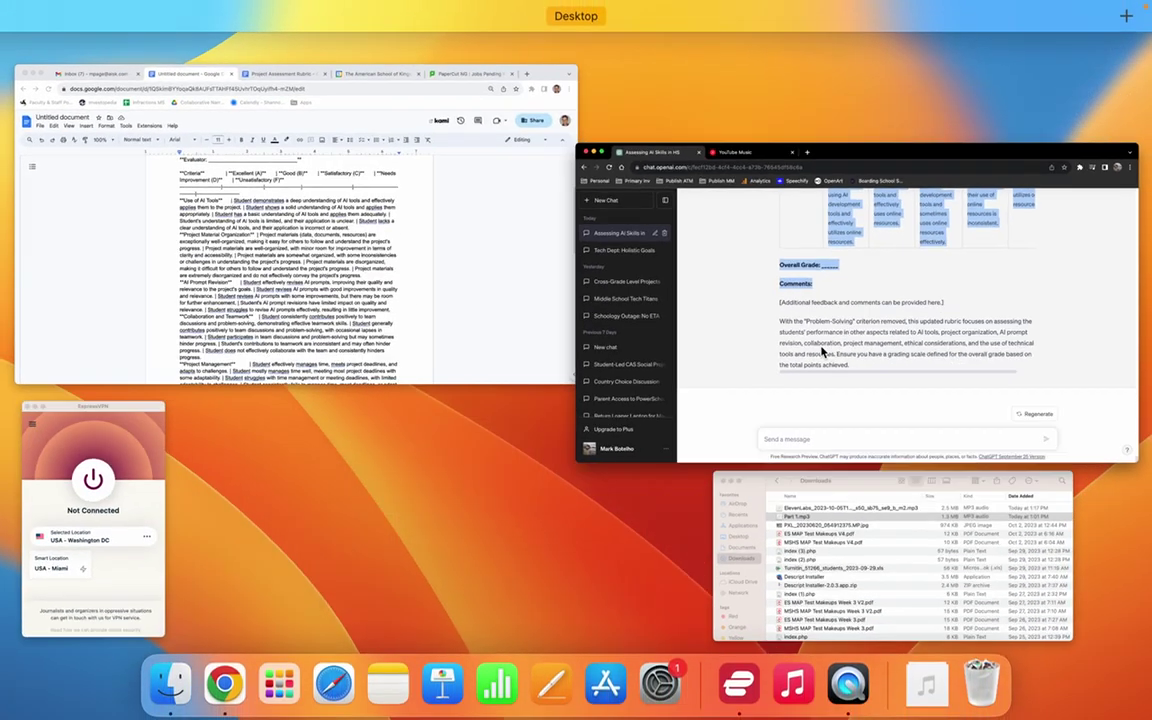
- Replace all the text in the untitled Google Docs document with the copied rubric, keeping its table formatting
click(502, 352)
key(super+a)
key(BackSpace)
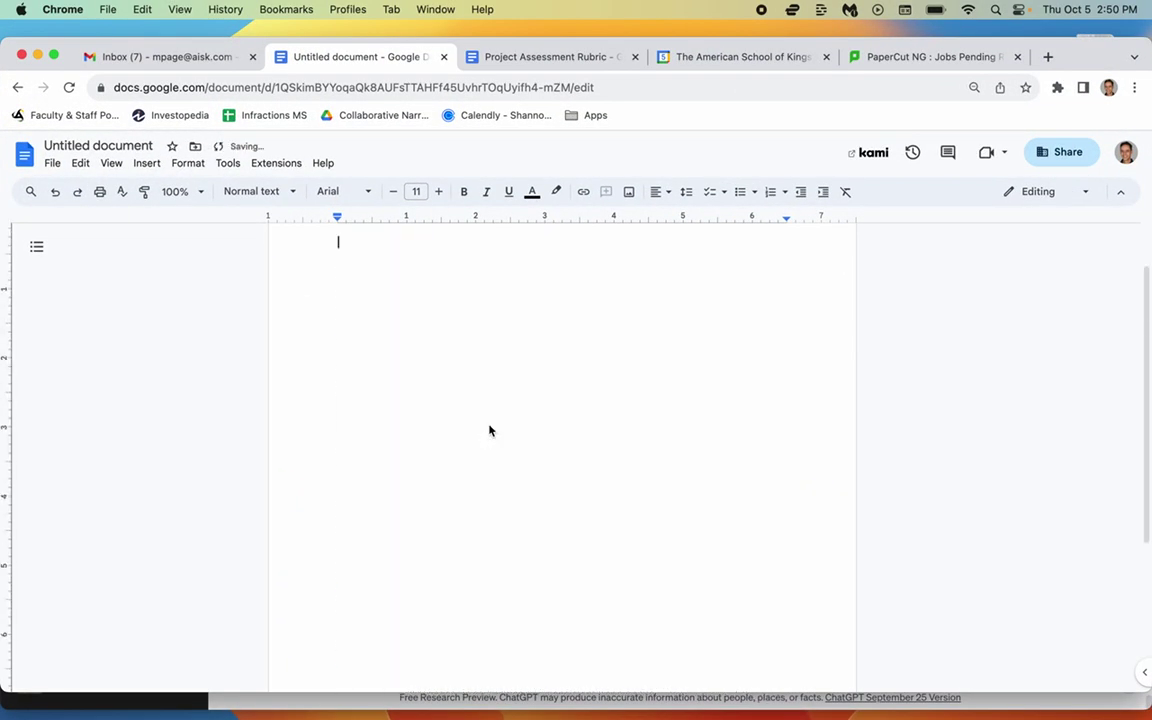
right_click(430, 345)
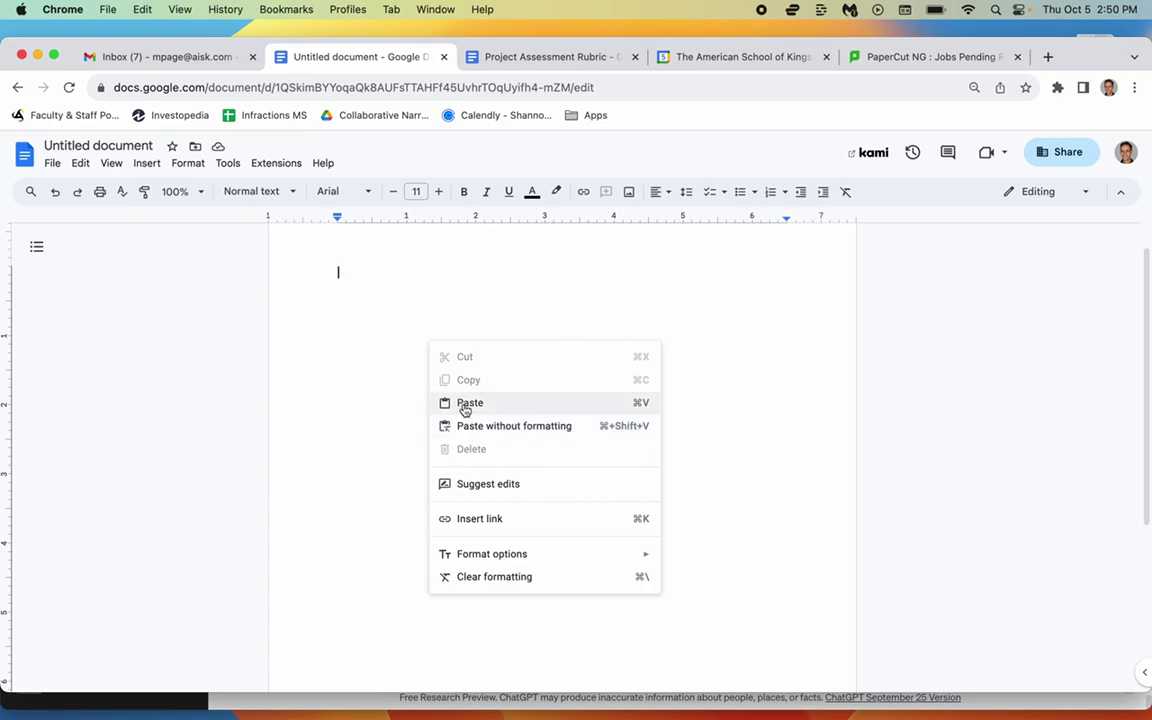
click(465, 404)
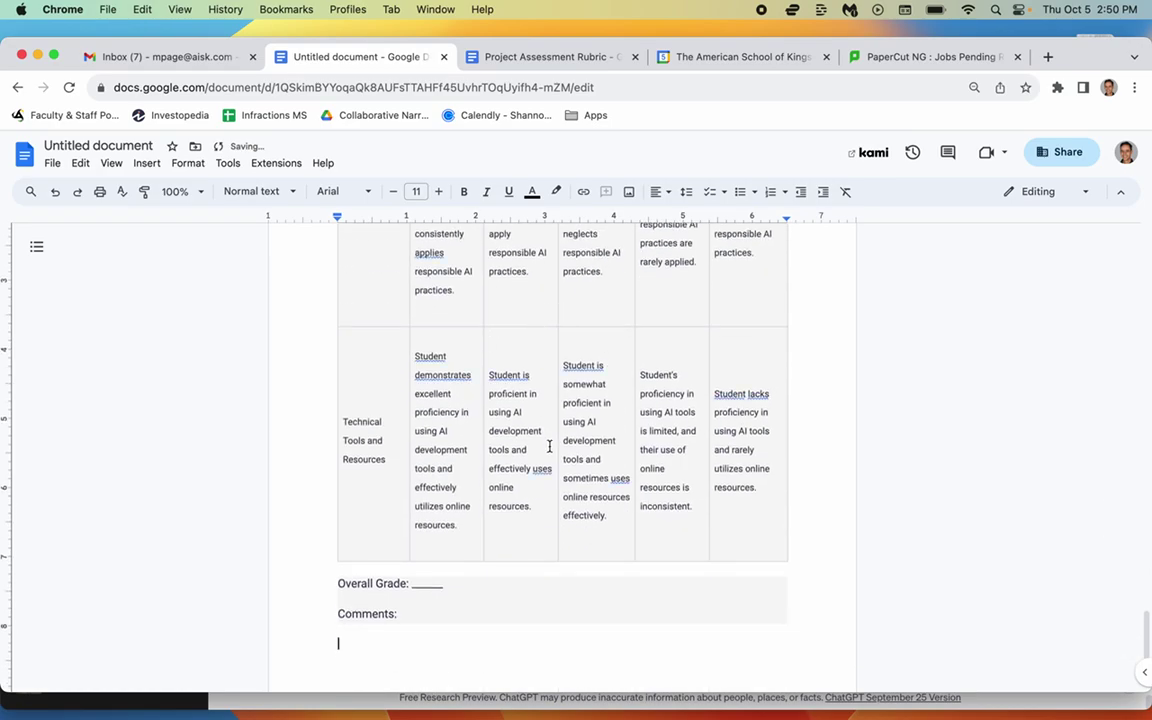